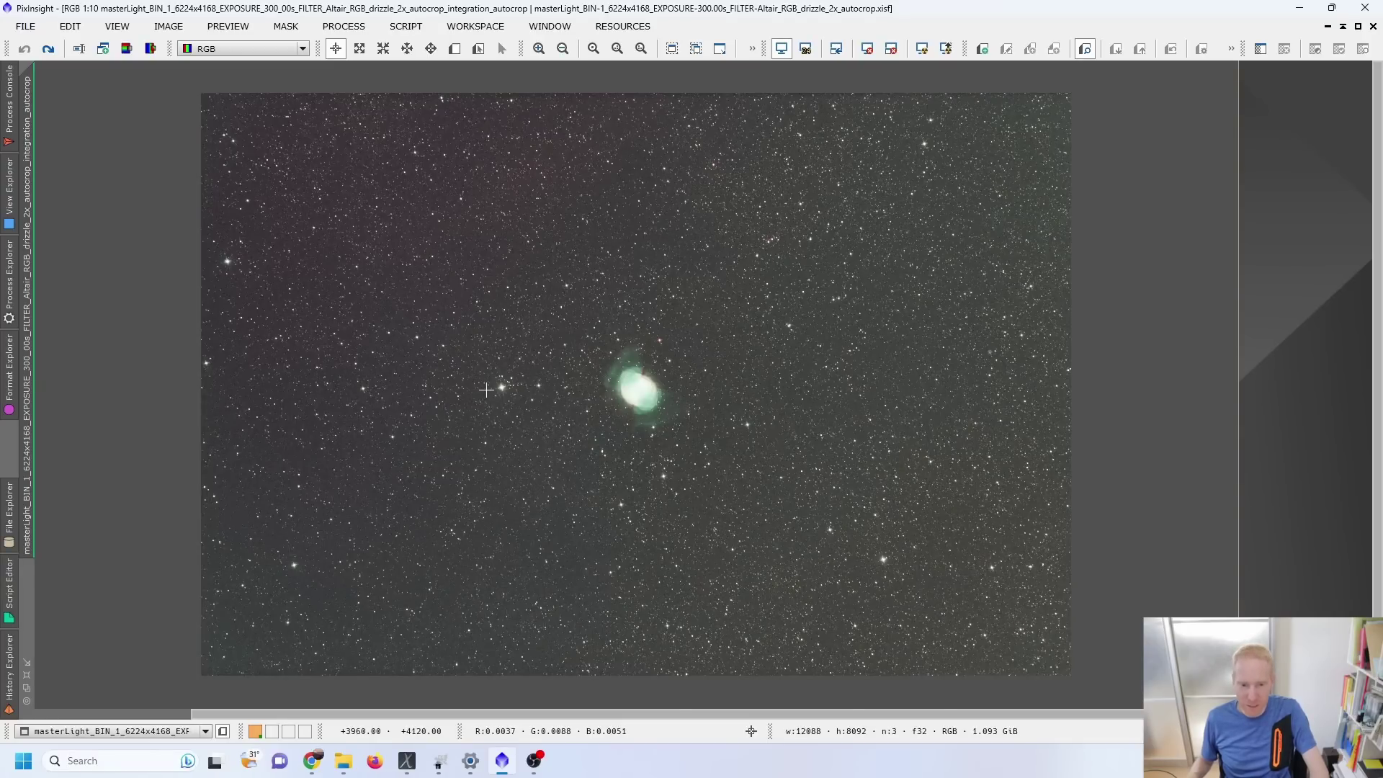
scroll(486, 390, "up", 4)
scroll(386, 357, "up", 2)
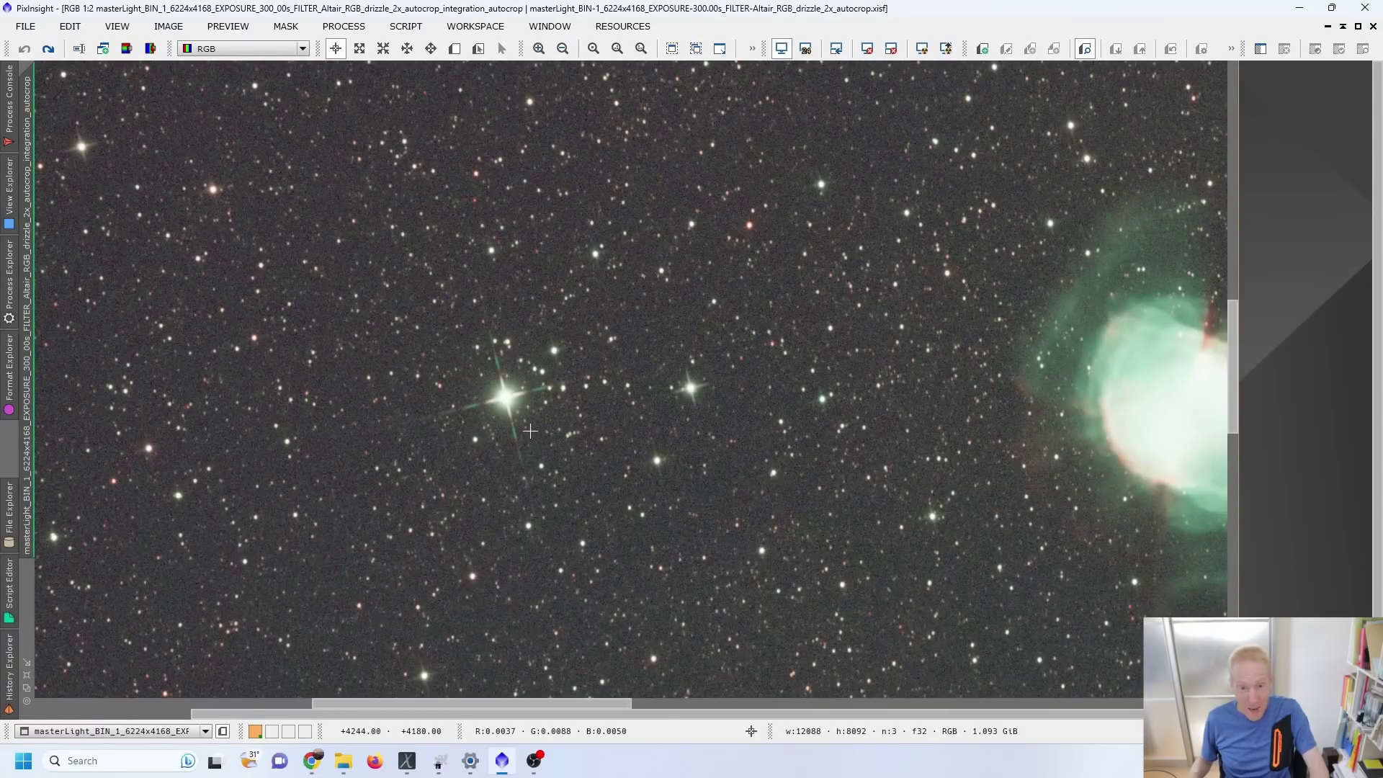
scroll(591, 391, "down", 7)
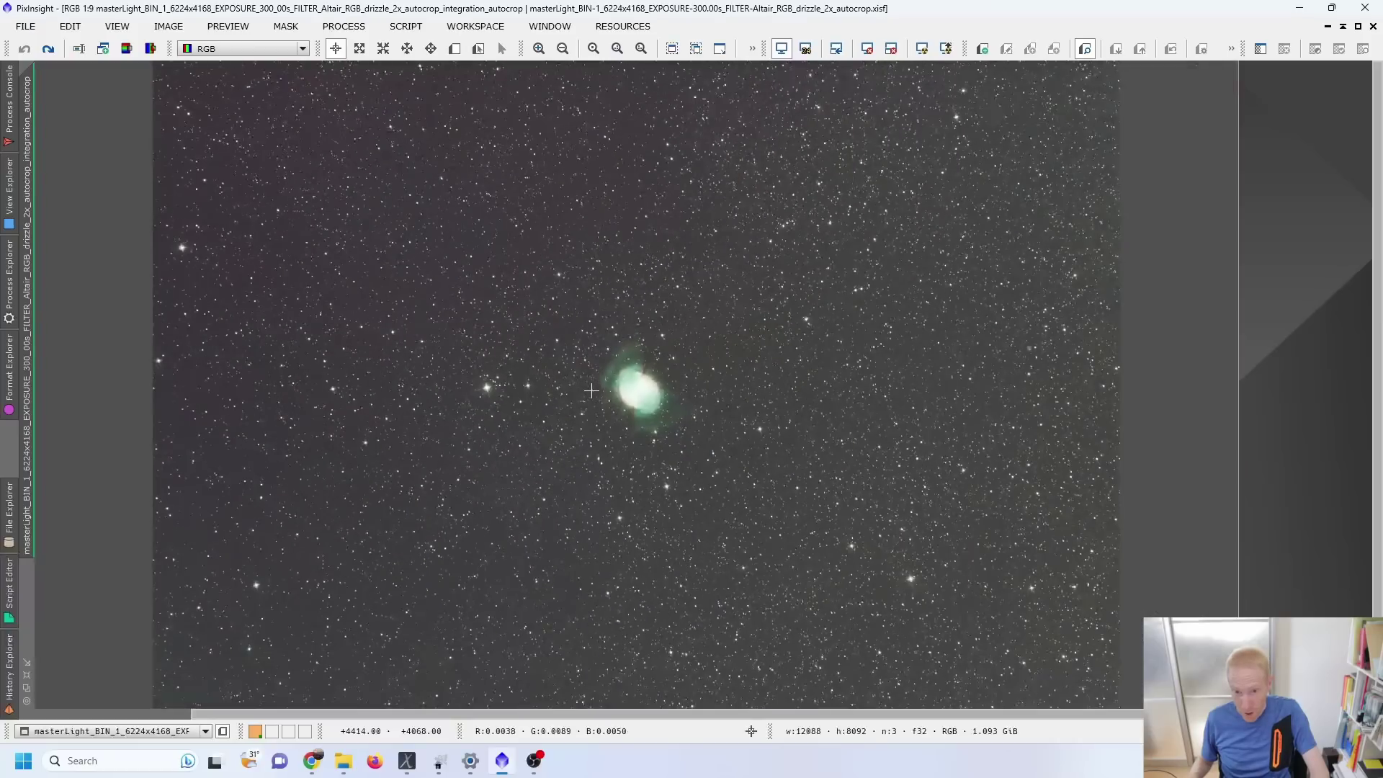
scroll(590, 391, "up", 6)
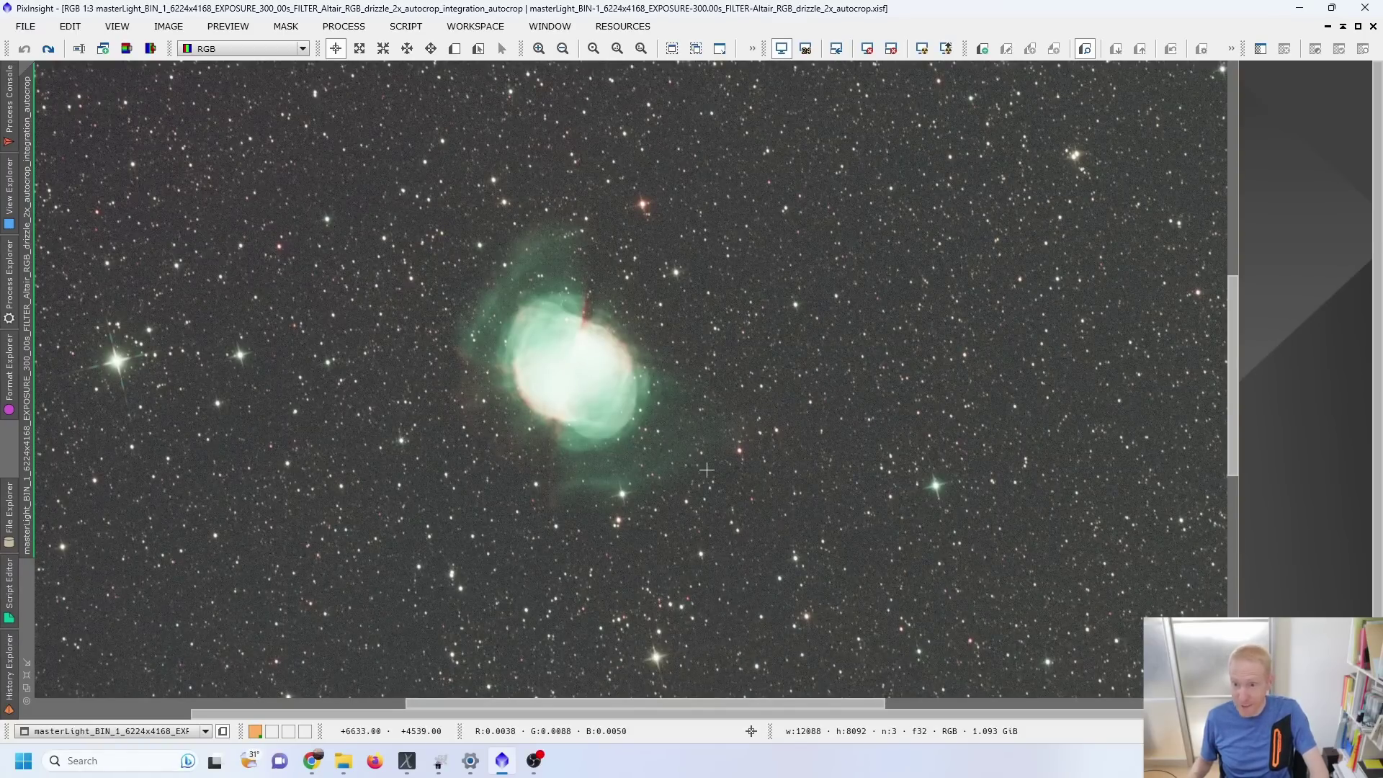
scroll(706, 468, "down", 6)
scroll(848, 406, "down", 2)
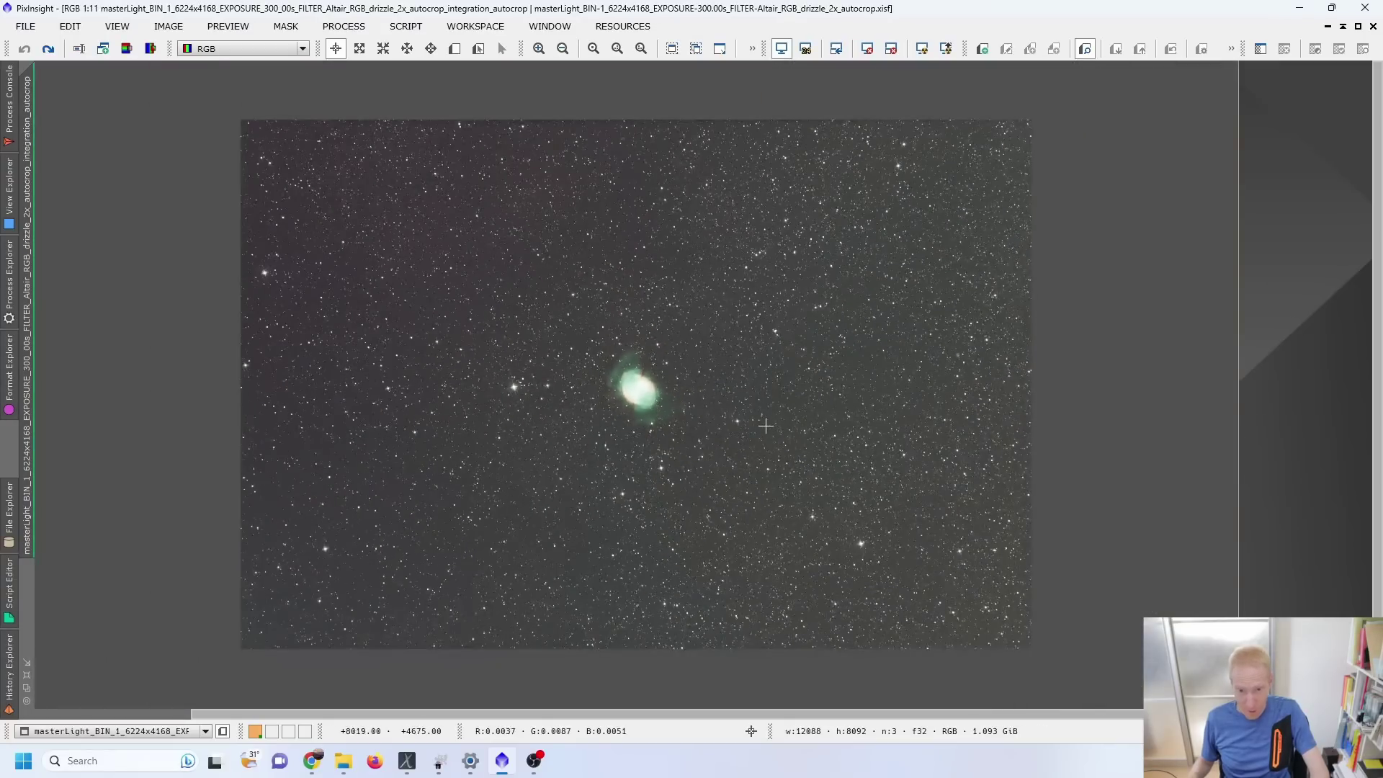
scroll(1051, 118, "up", 8)
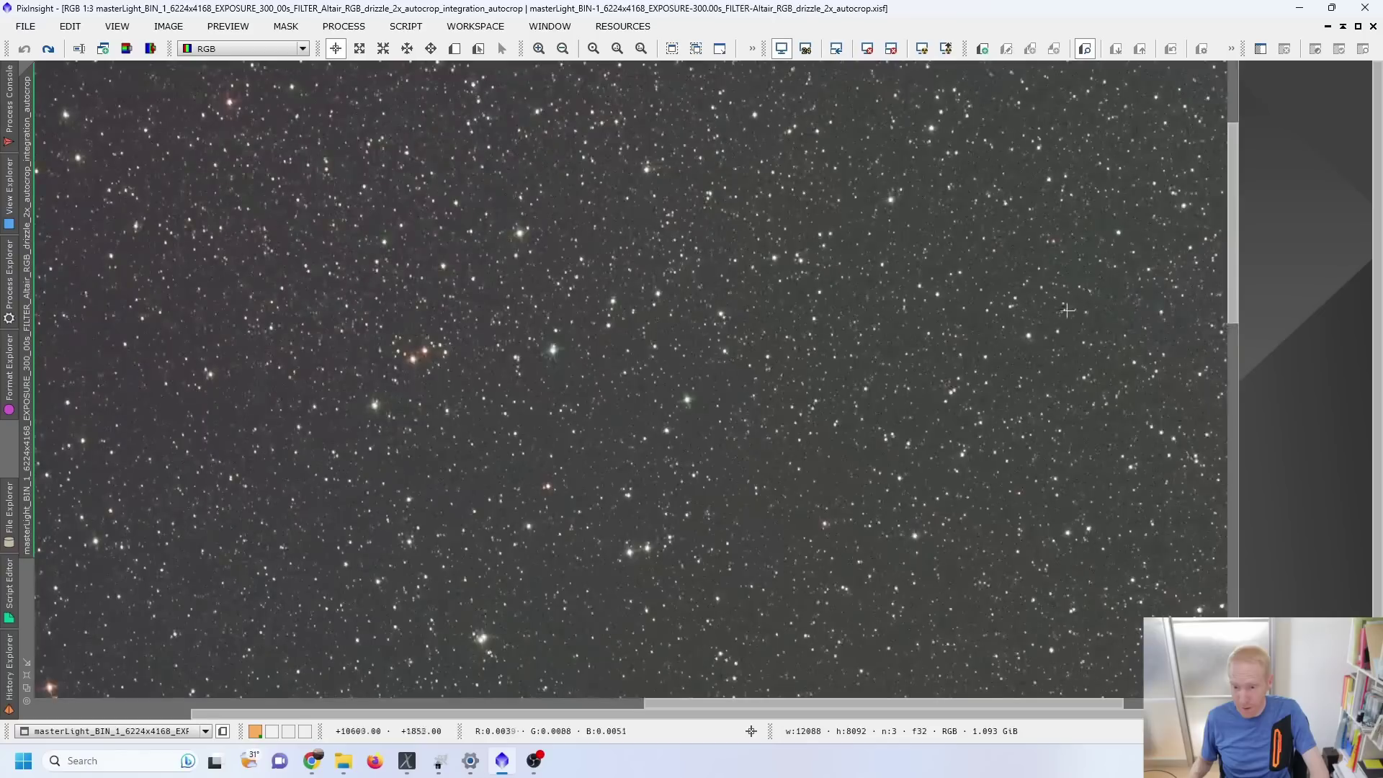
left_click_drag(978, 708, 1058, 708)
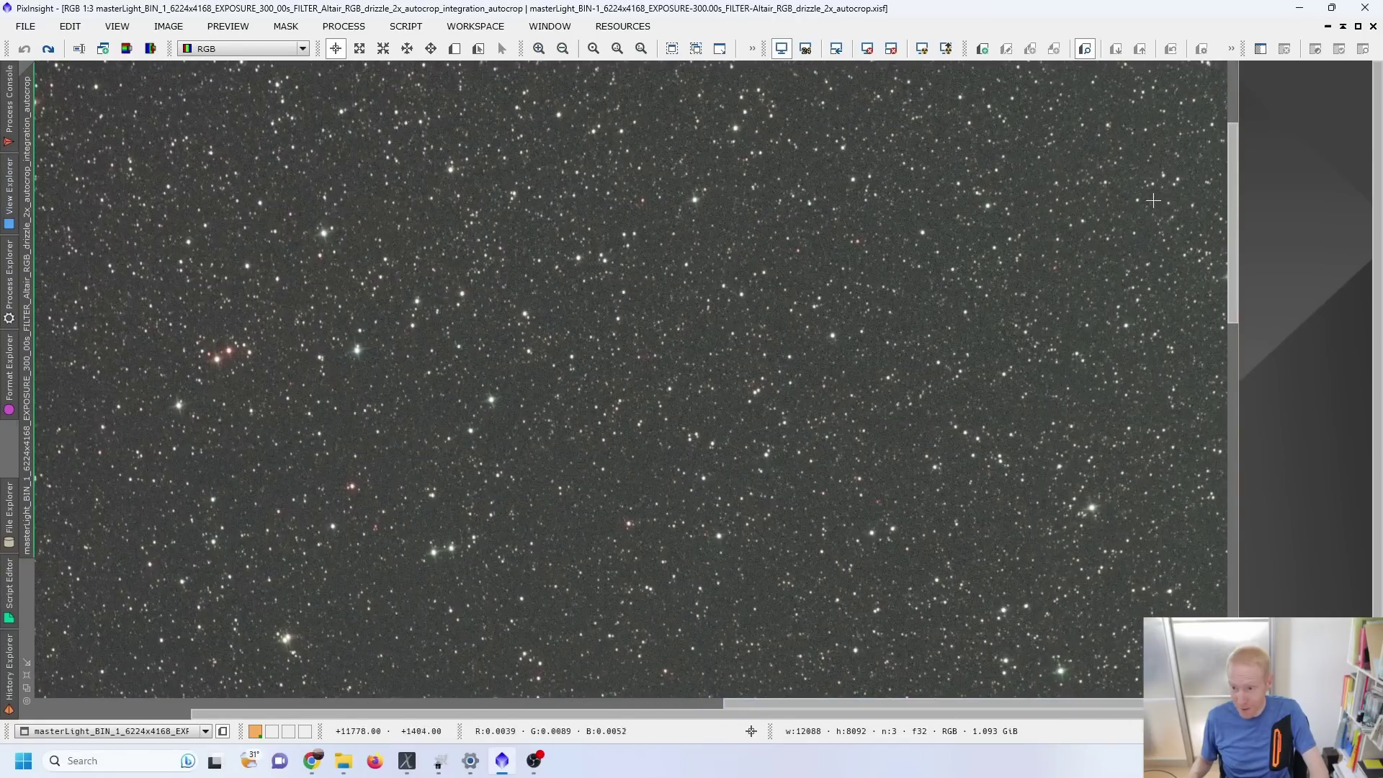
left_click_drag(1232, 188, 1233, 127)
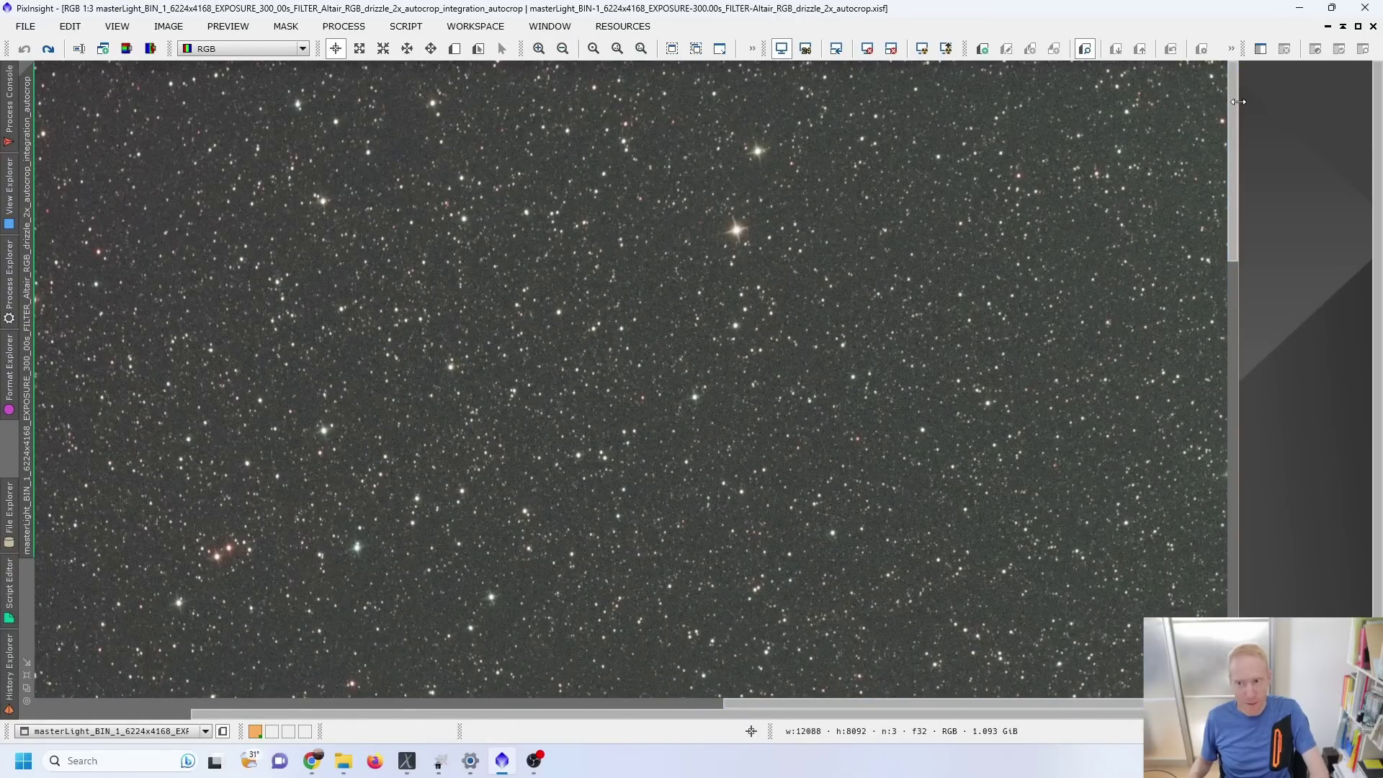
left_click_drag(1231, 102, 1239, 550)
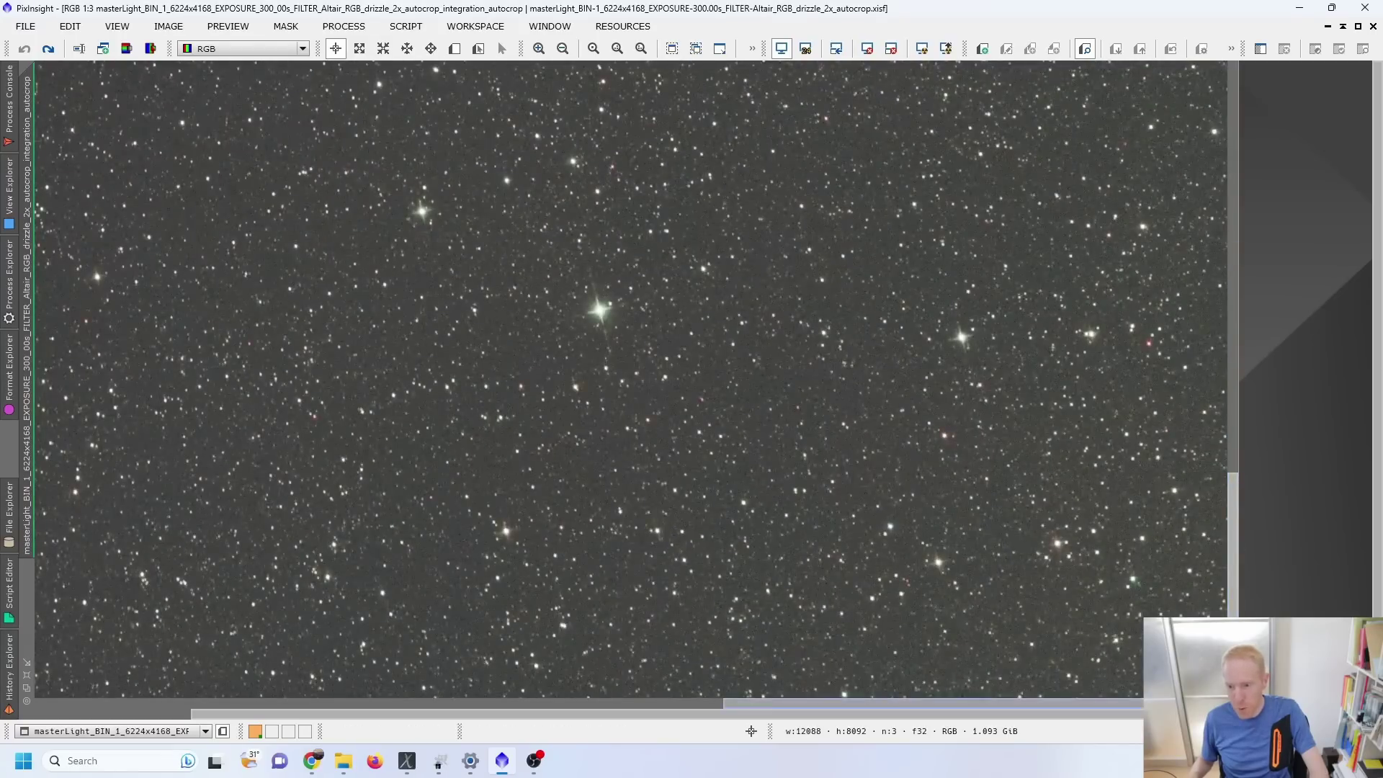
left_click_drag(1127, 712, 432, 712)
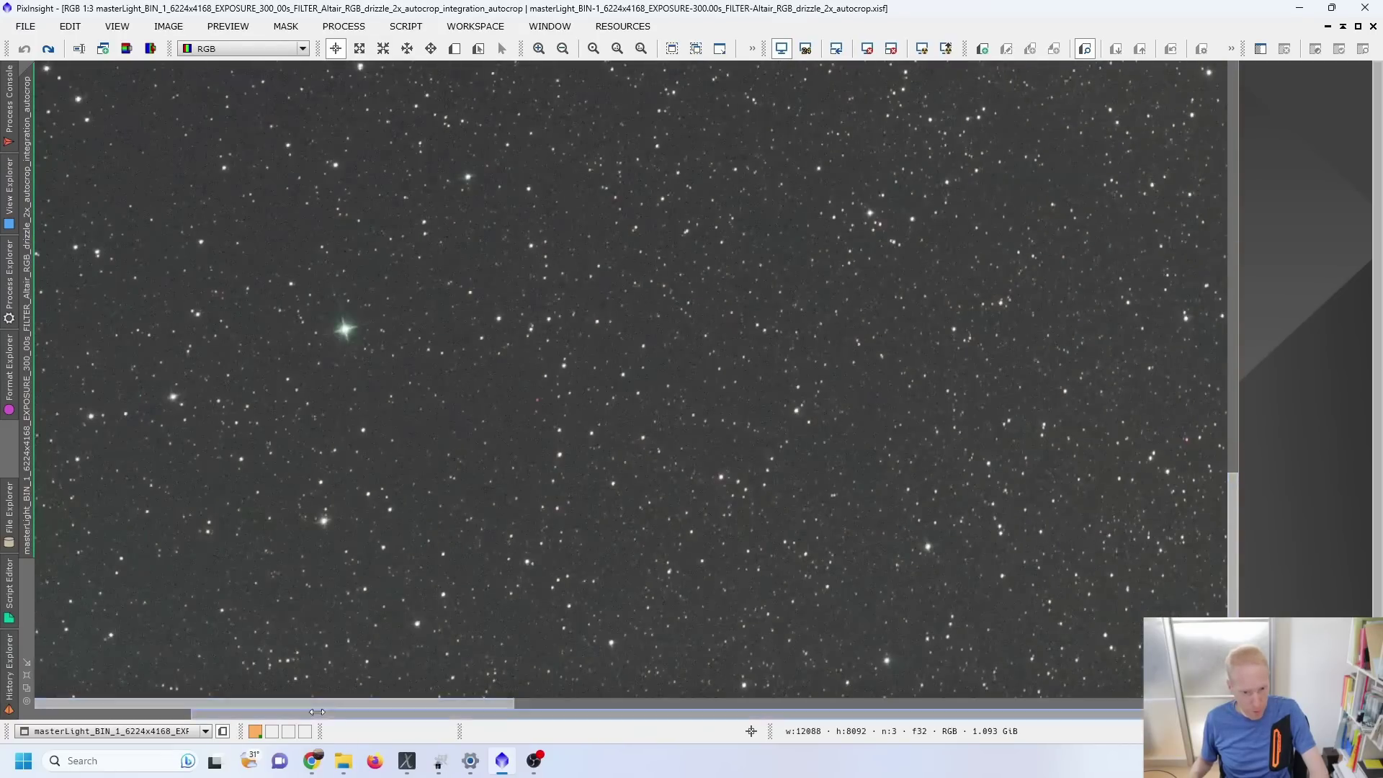
left_click_drag(1230, 563, 1189, 381)
left_click_drag(468, 704, 808, 670)
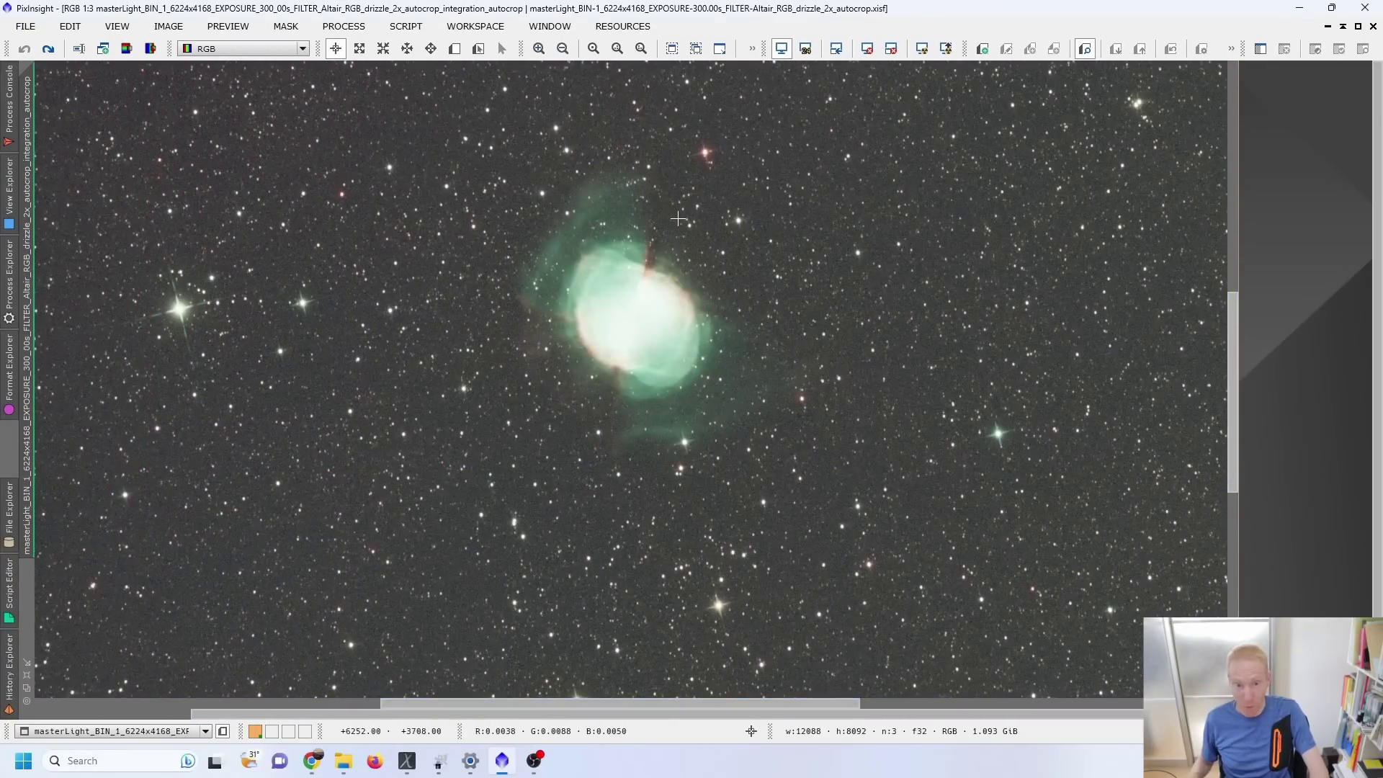
scroll(677, 218, "down", 1)
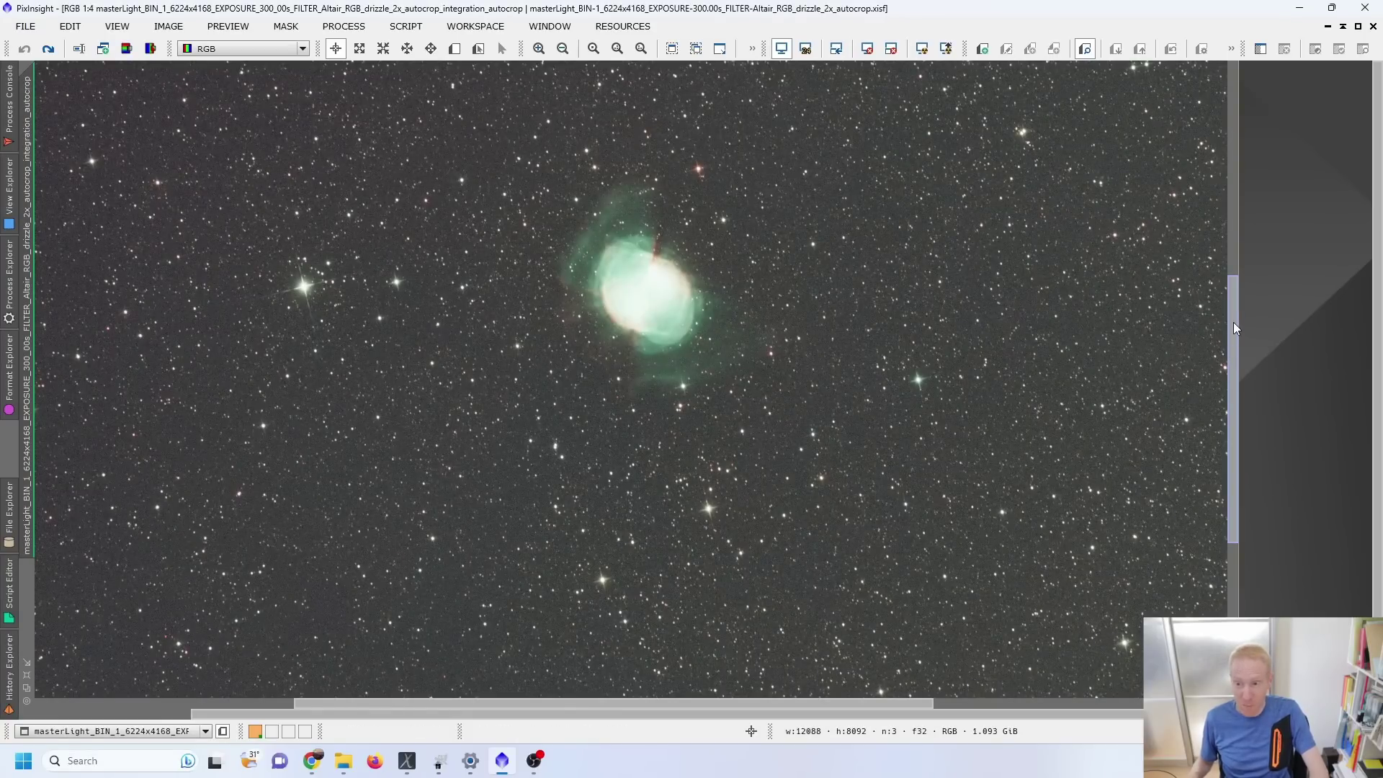
left_click_drag(1235, 327, 1230, 295)
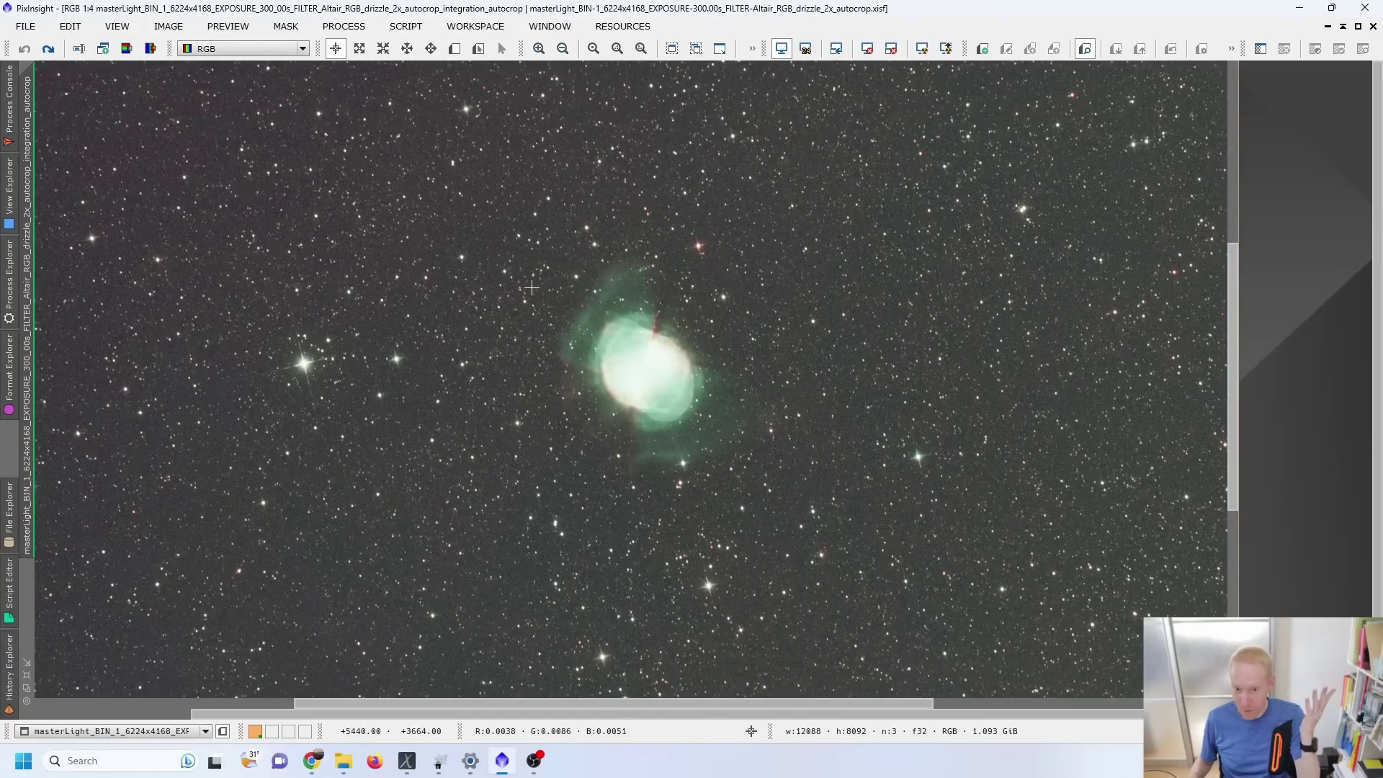
left_click(47, 50)
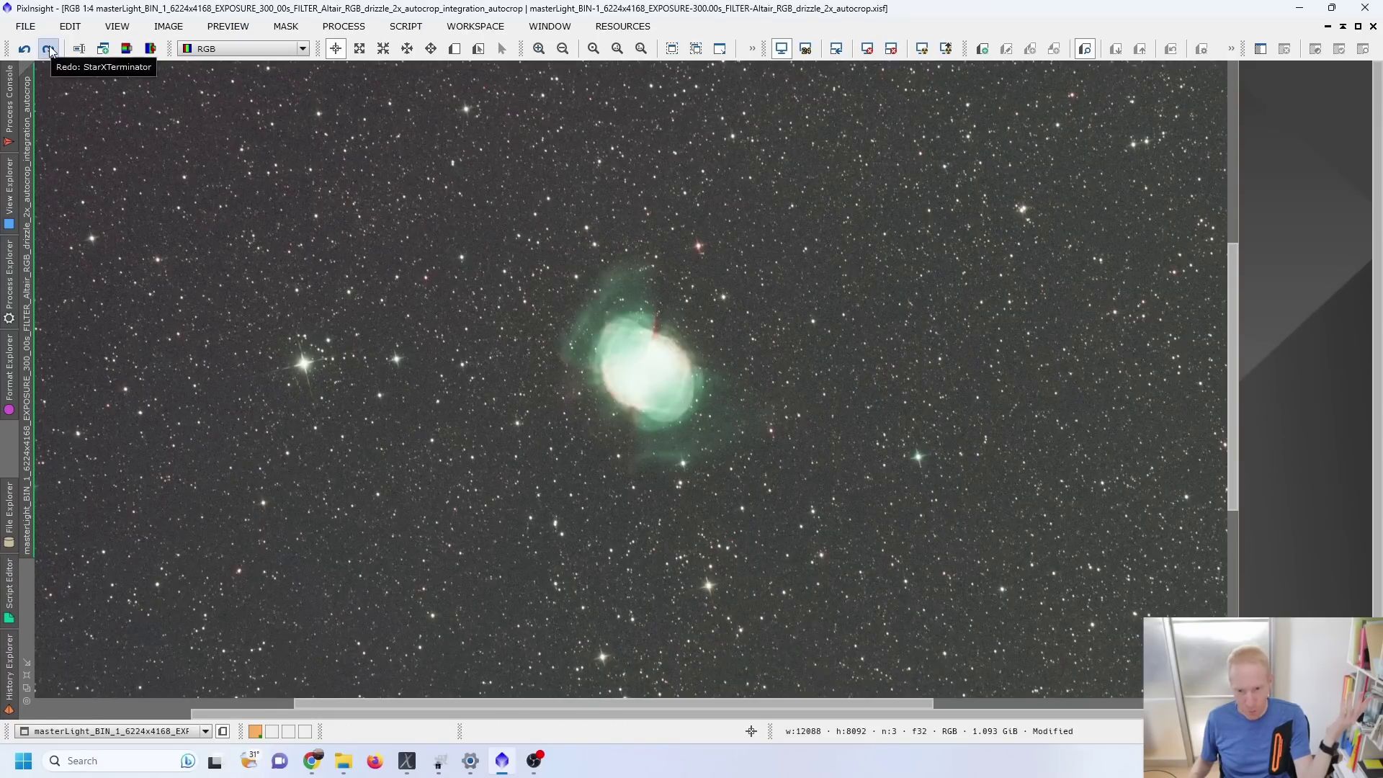
- Redo the purple-tint neutralisation, star restoration and the following processing step on the nebula master
scroll(352, 347, "down", 4)
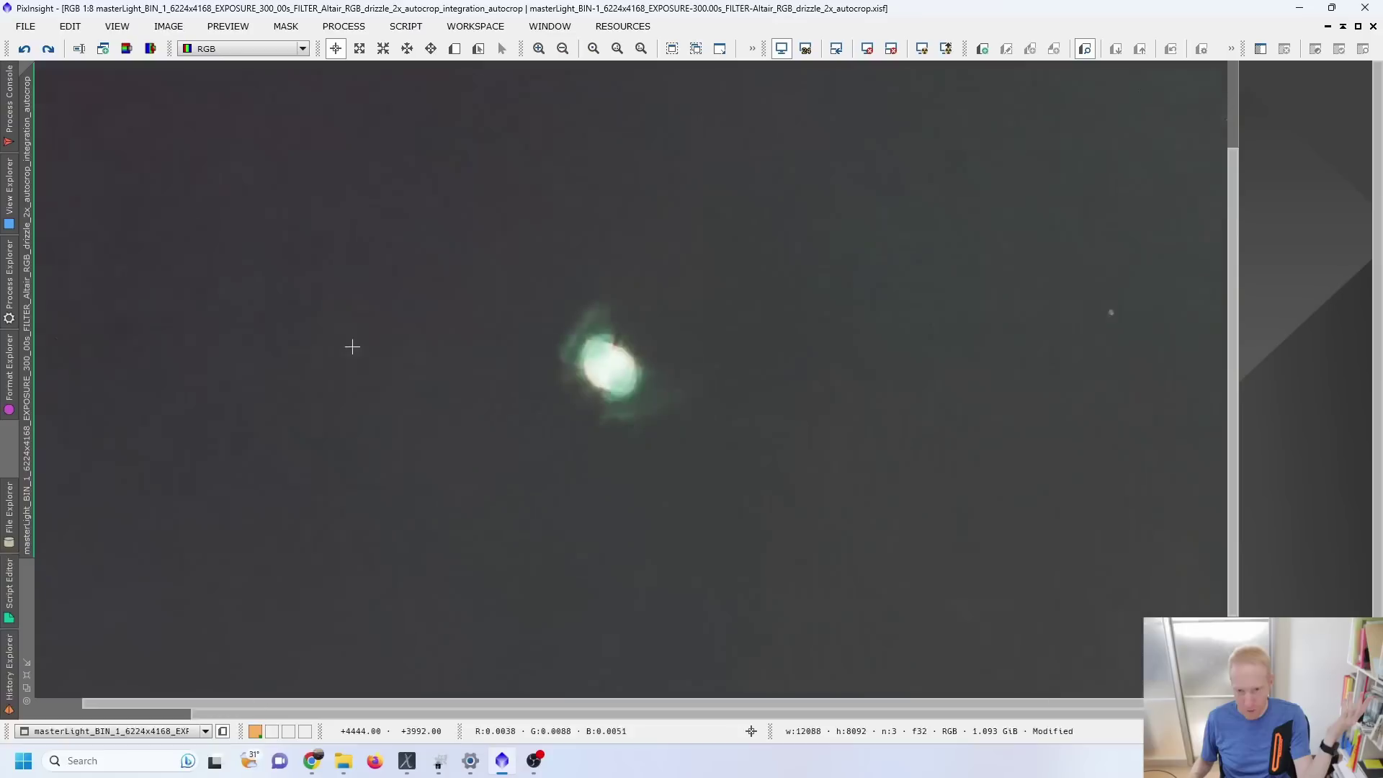
scroll(352, 347, "down", 3)
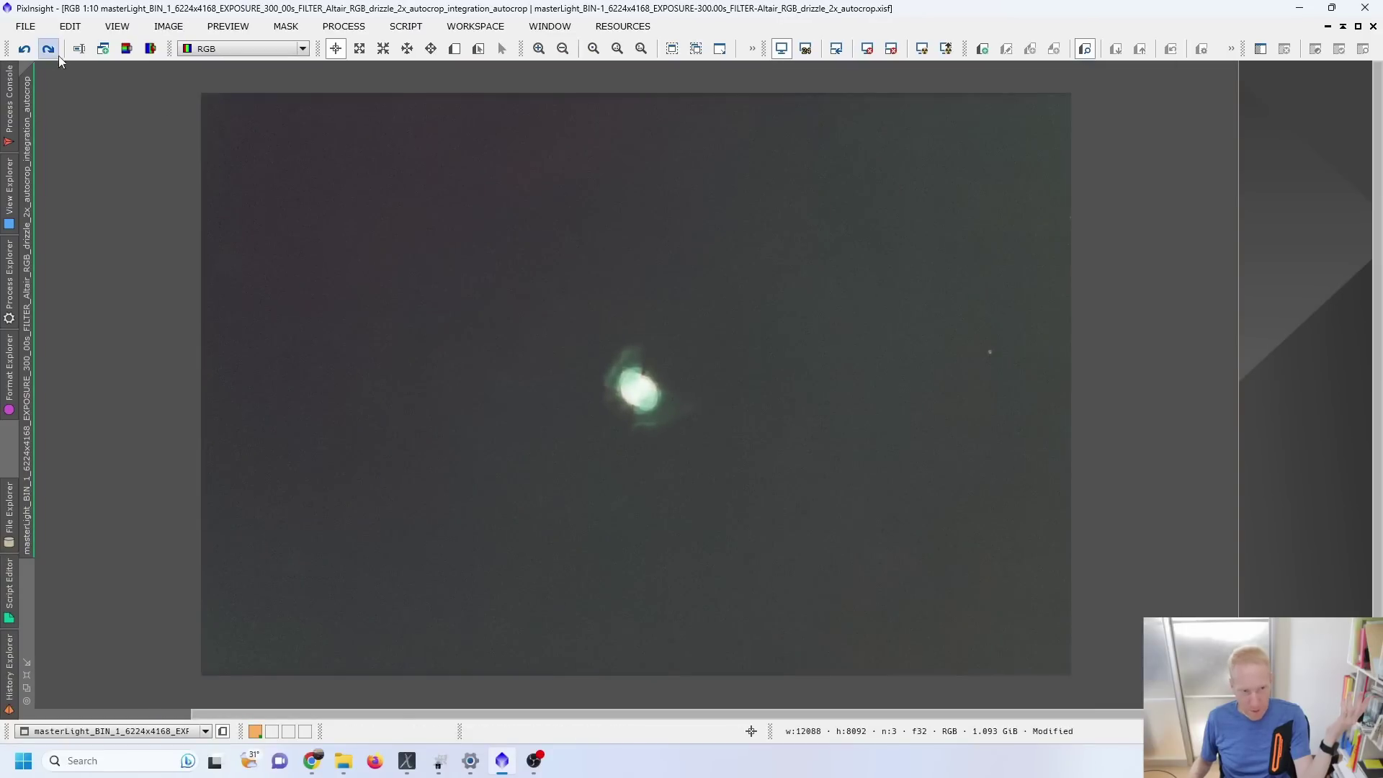
left_click(49, 50)
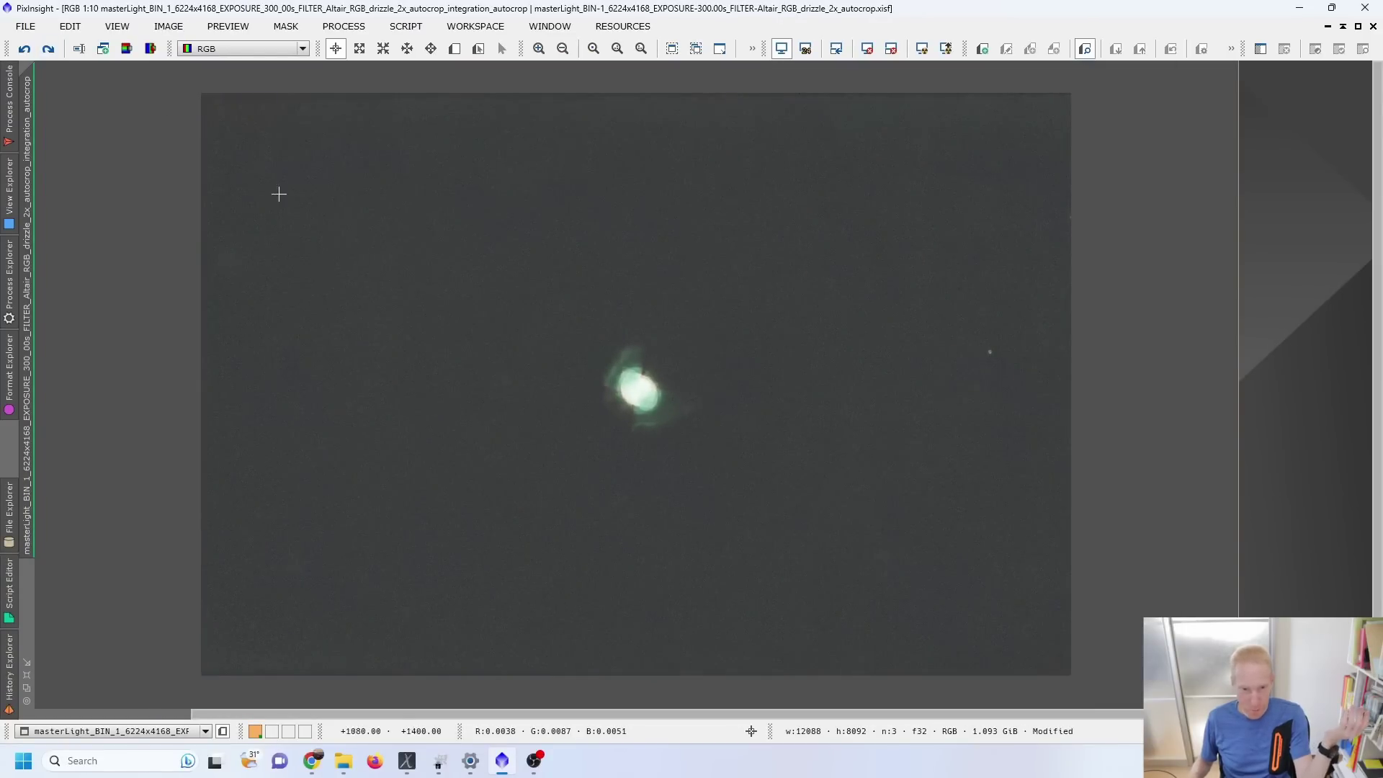
left_click(54, 49)
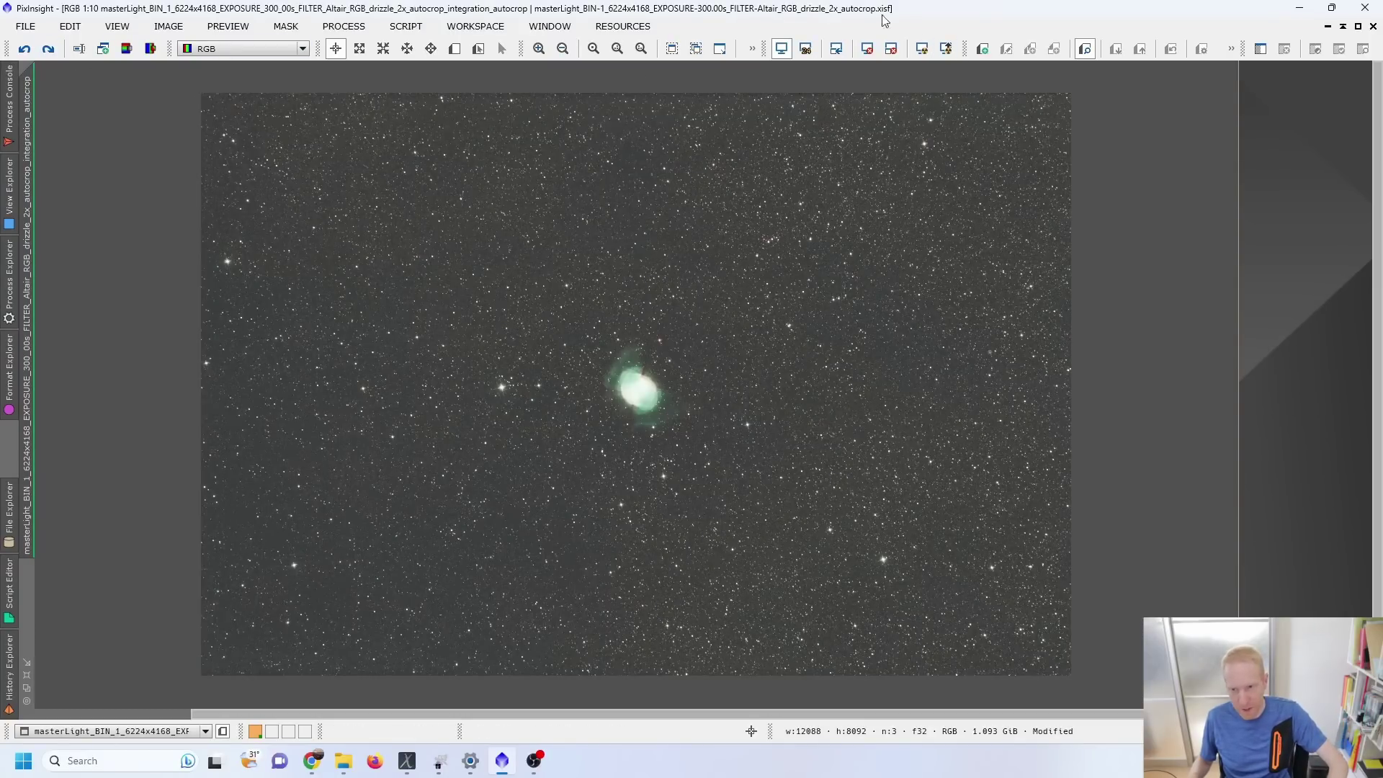
left_click(49, 55)
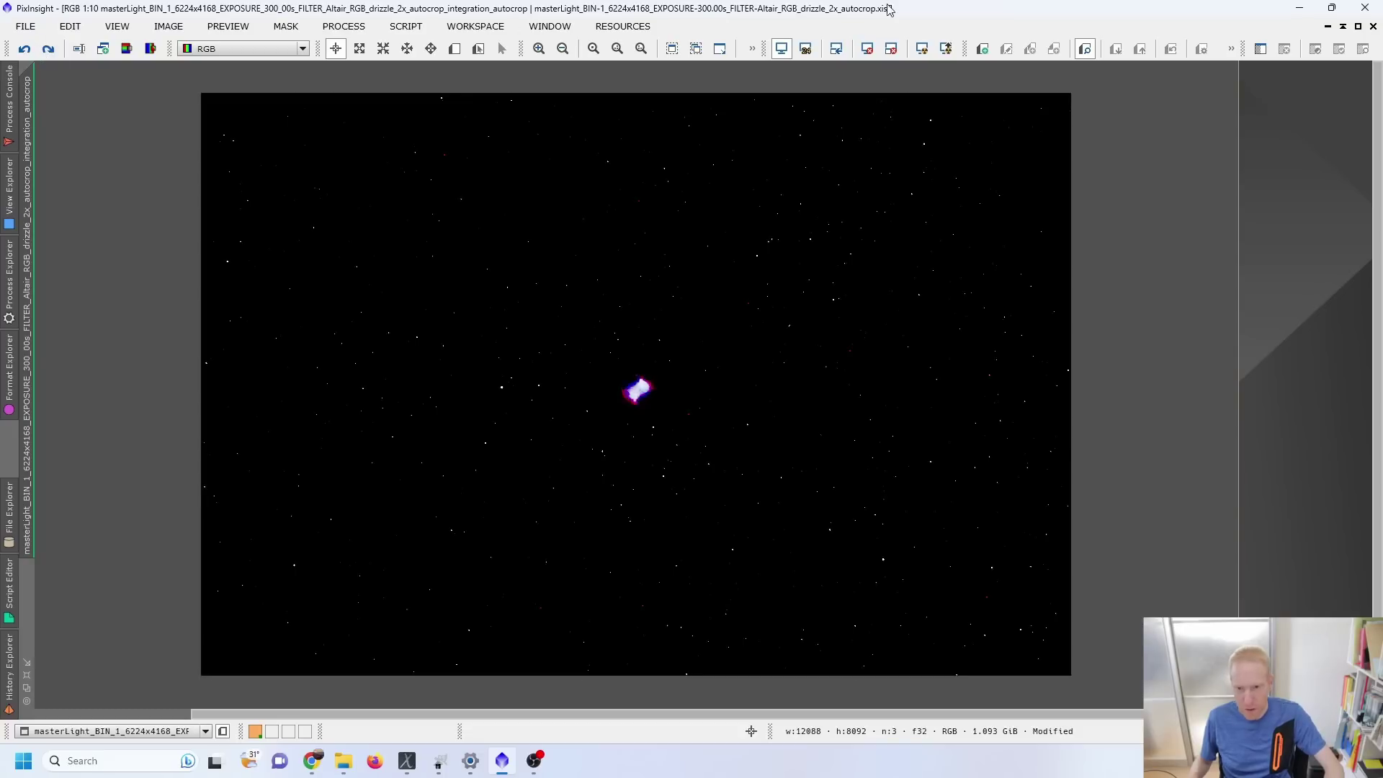
- Auto-stretch the dark image with STF and zoom in and out over the teal nebula
left_click(922, 49)
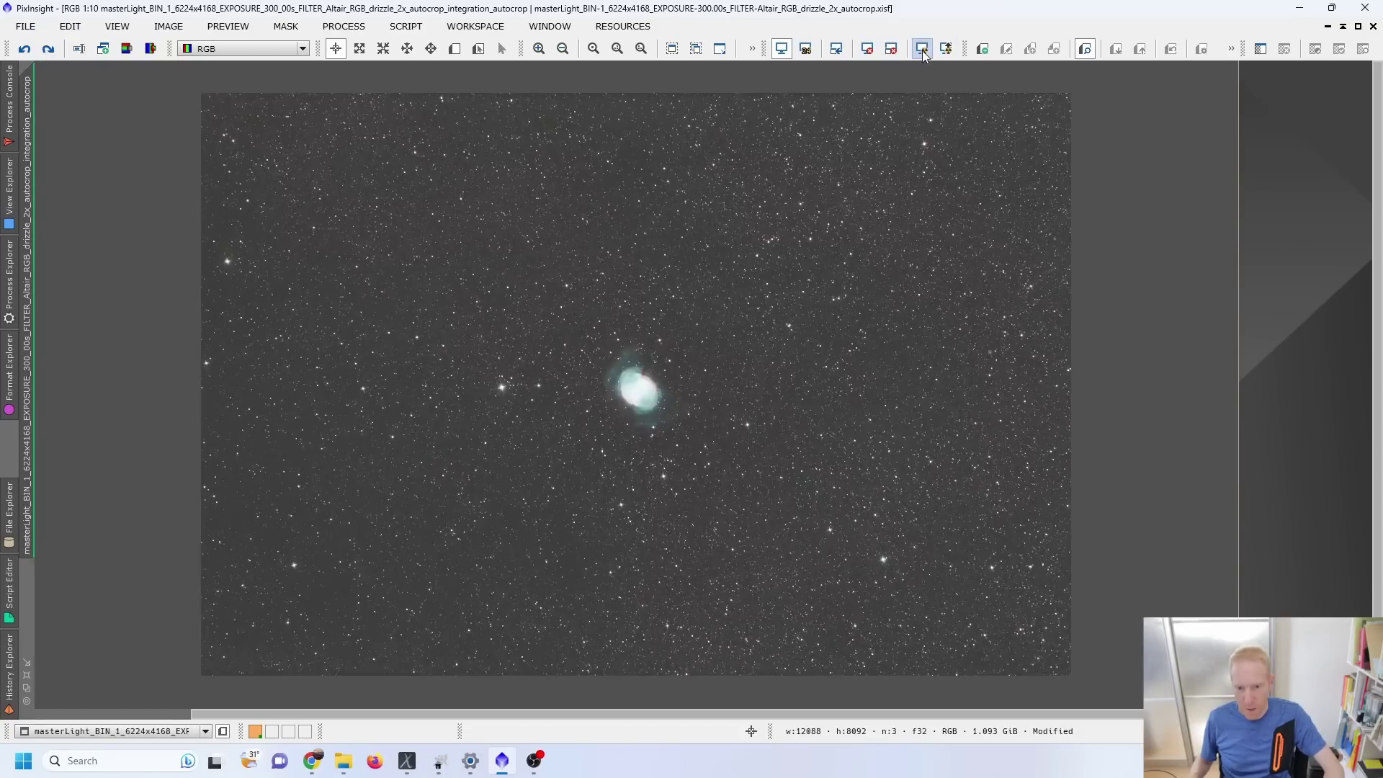
scroll(612, 403, "up", 5)
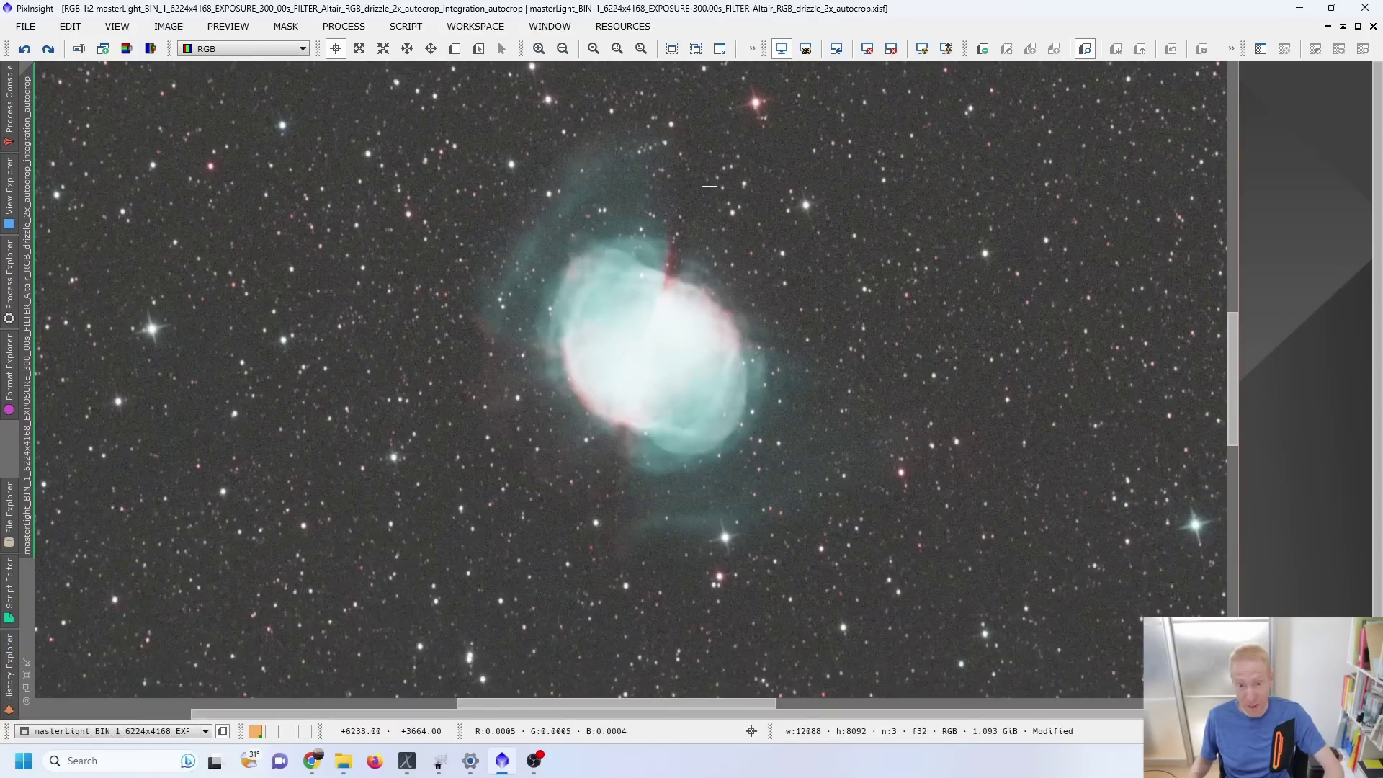
scroll(439, 367, "down", 5)
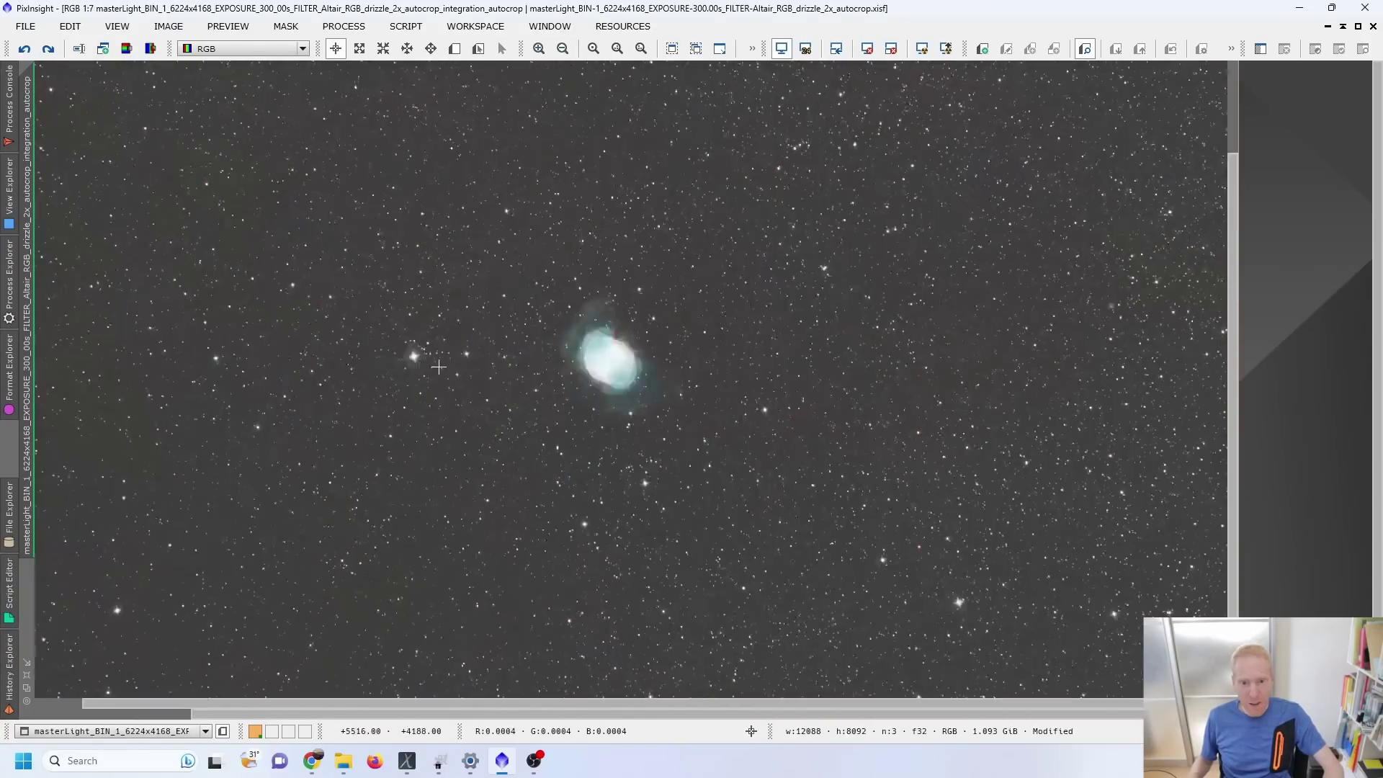
scroll(438, 367, "down", 3)
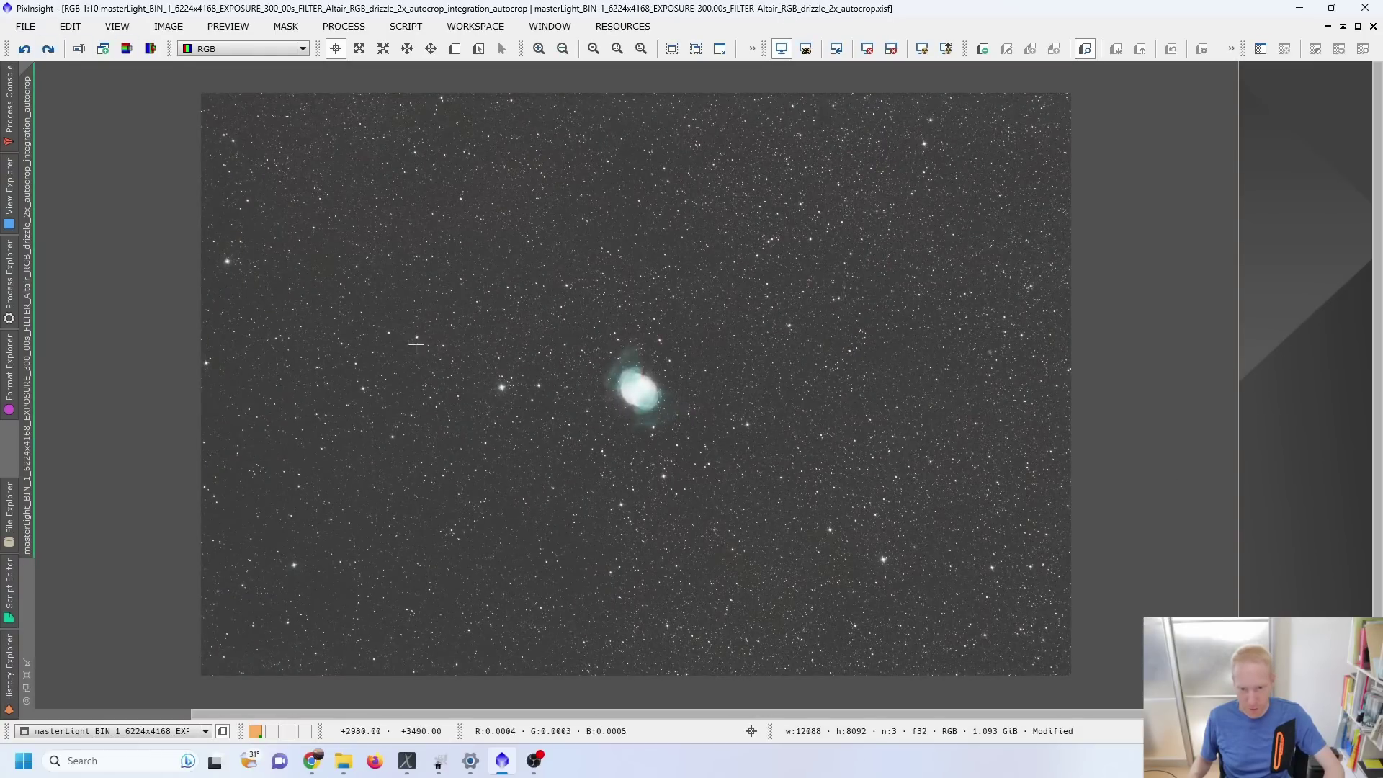
scroll(415, 344, "up", 4)
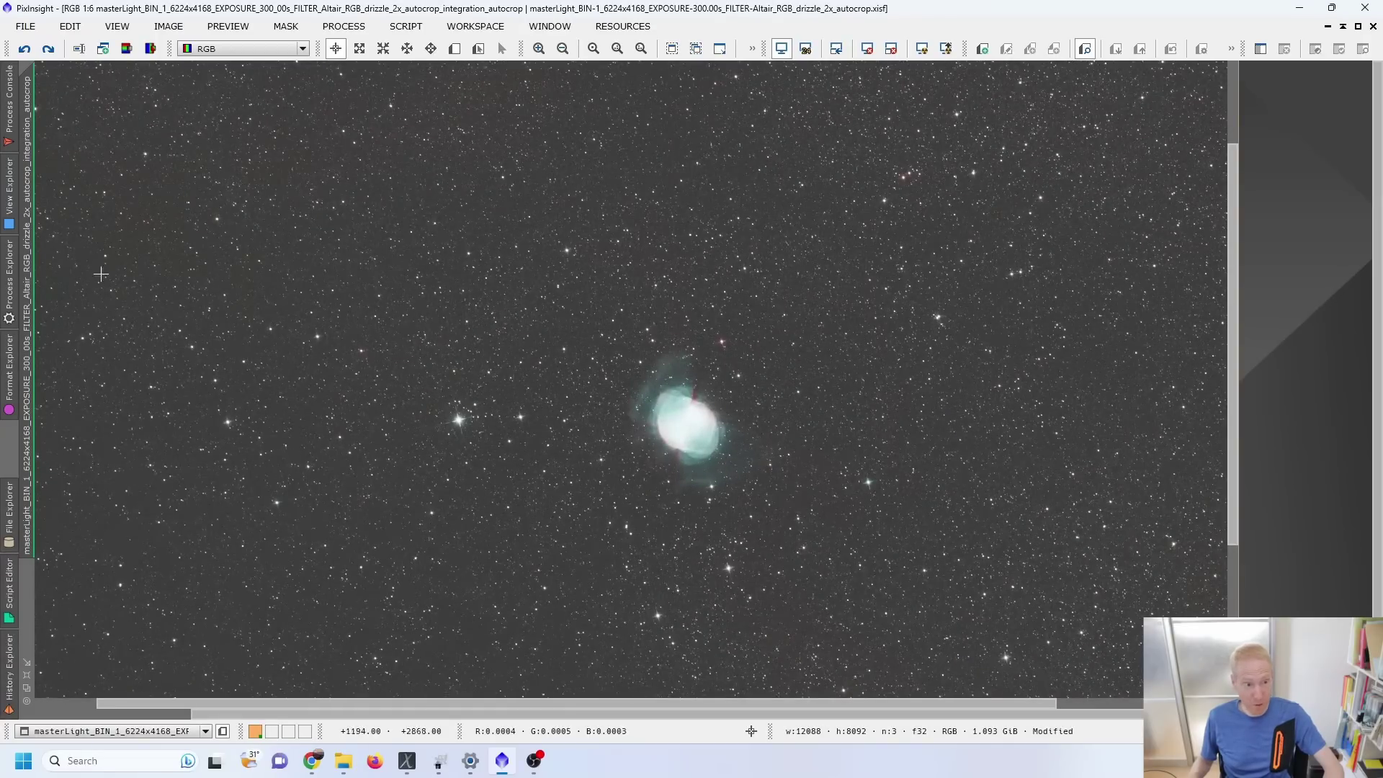
left_click(9, 277)
- Bring up BlurXTerminator beside the nebula image, with Correct Only ticked and sharpening at 0.00
double_click(166, 395)
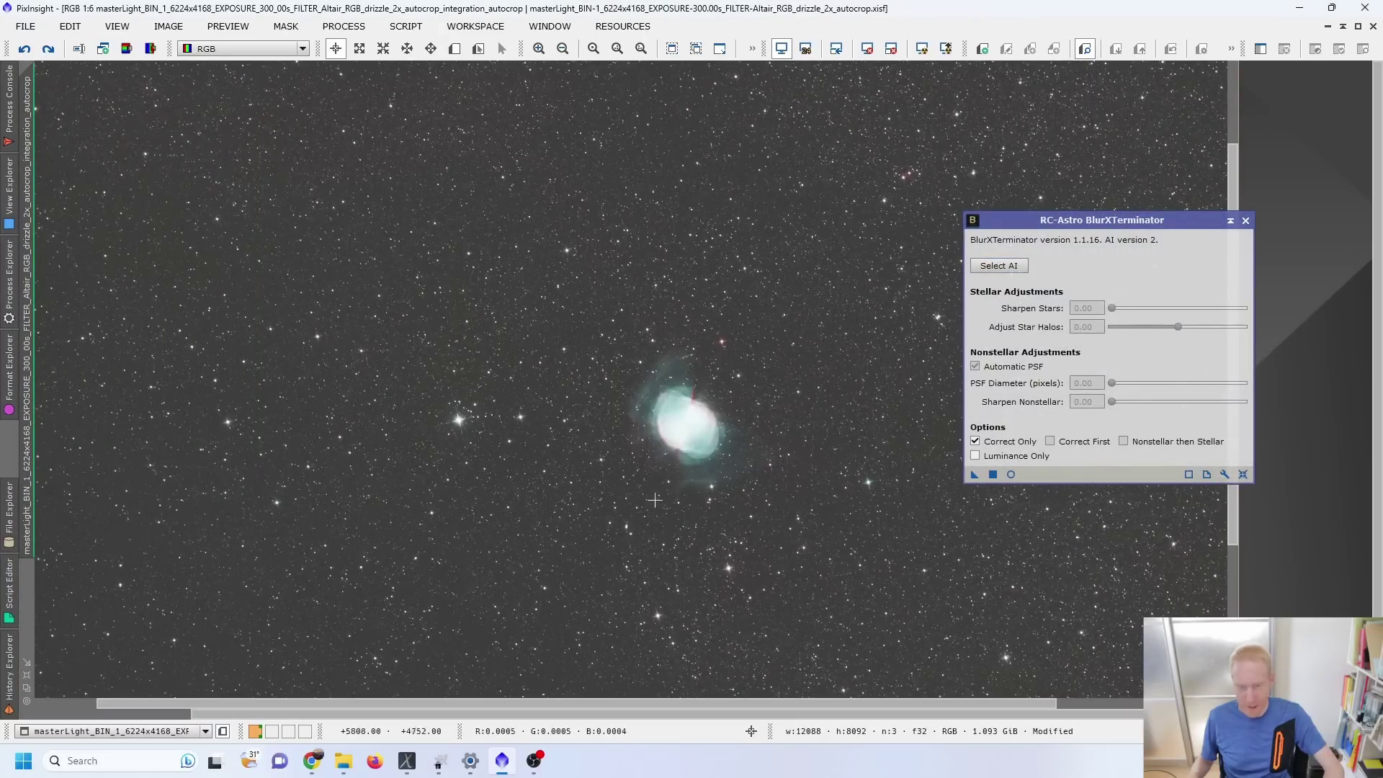
scroll(767, 443, "up", 3)
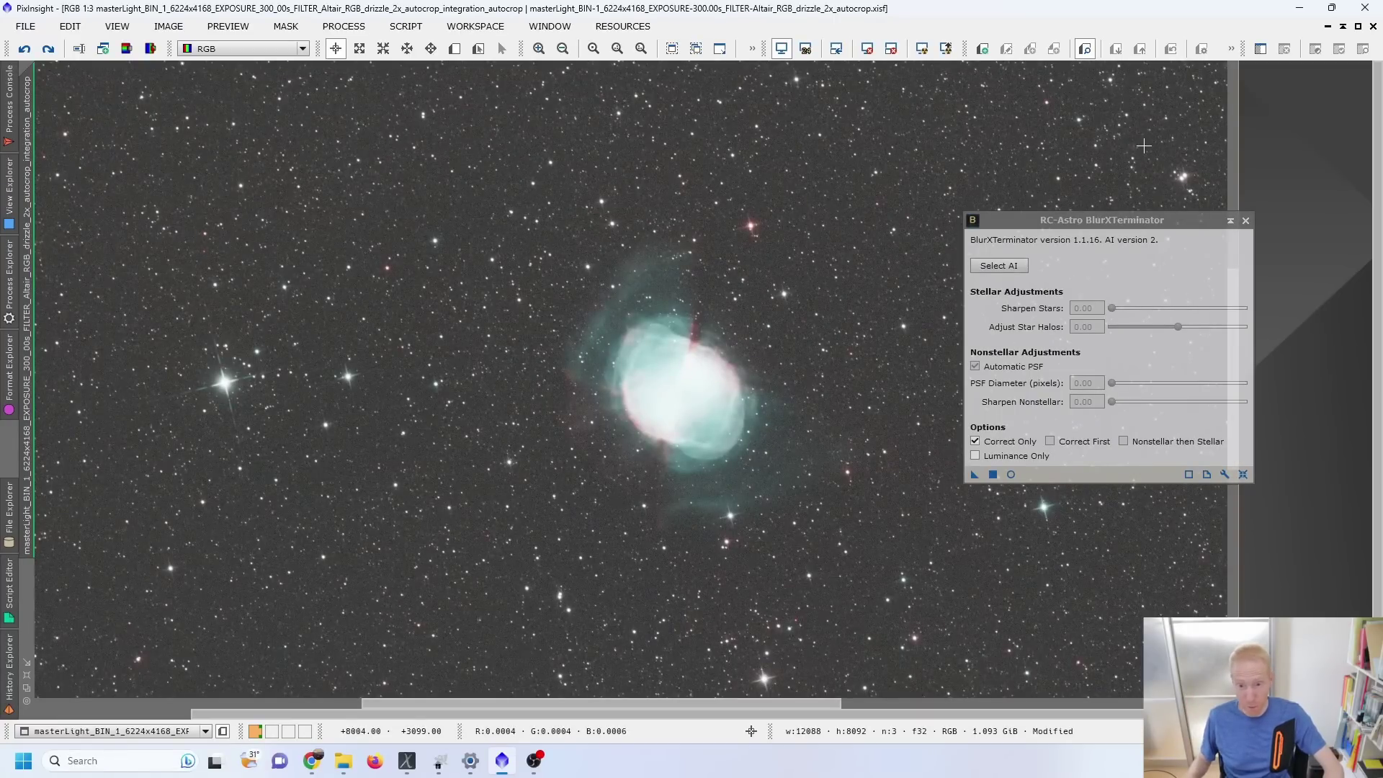
scroll(743, 450, "up", 2)
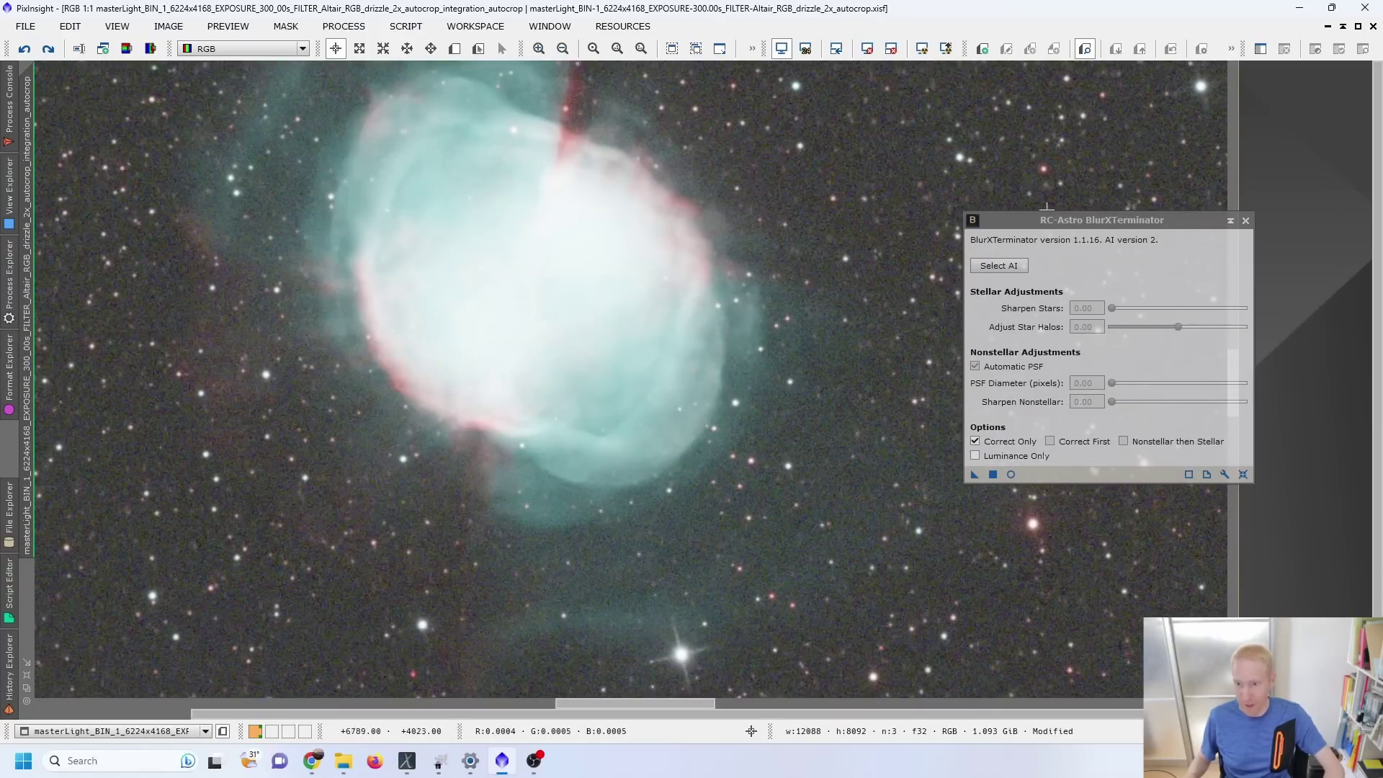
- Close the BlurXTerminator settings
left_click(1246, 220)
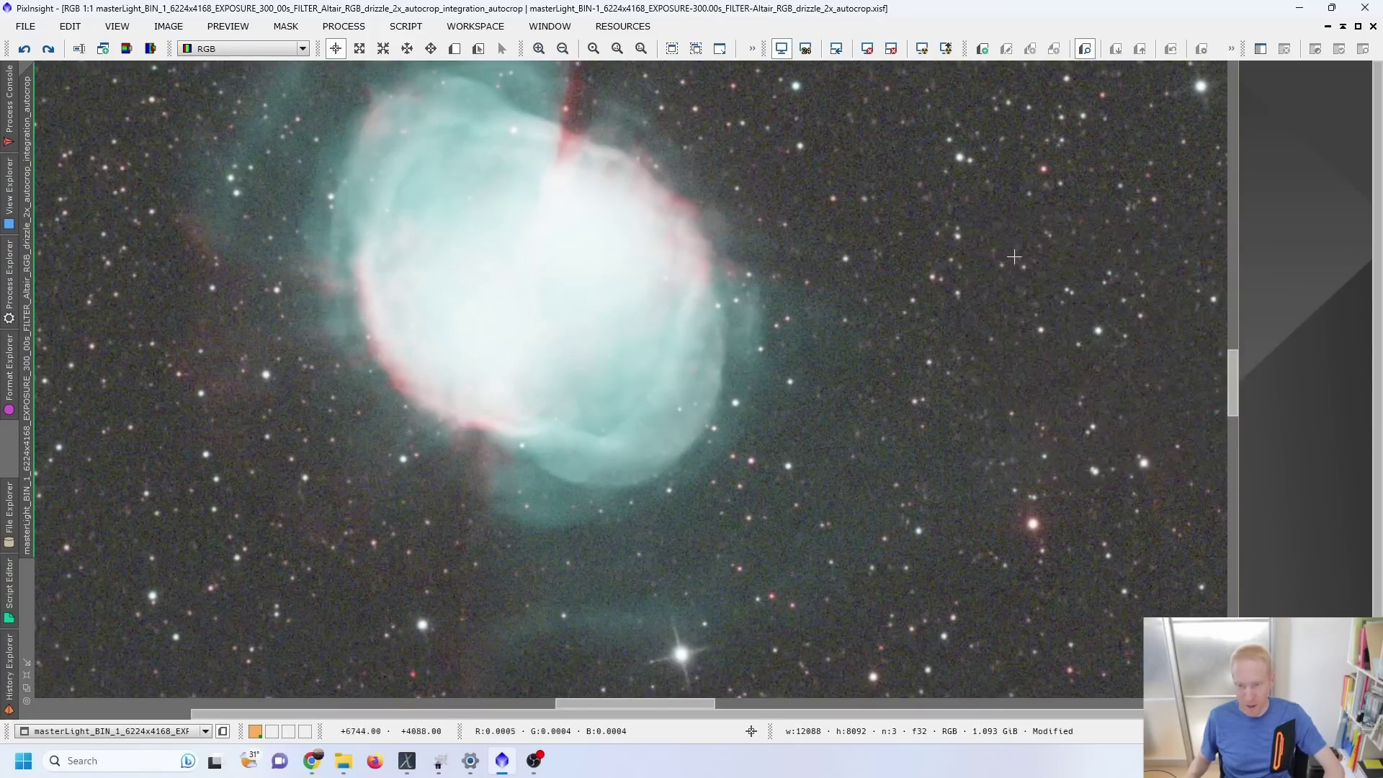
scroll(663, 382, "down", 6)
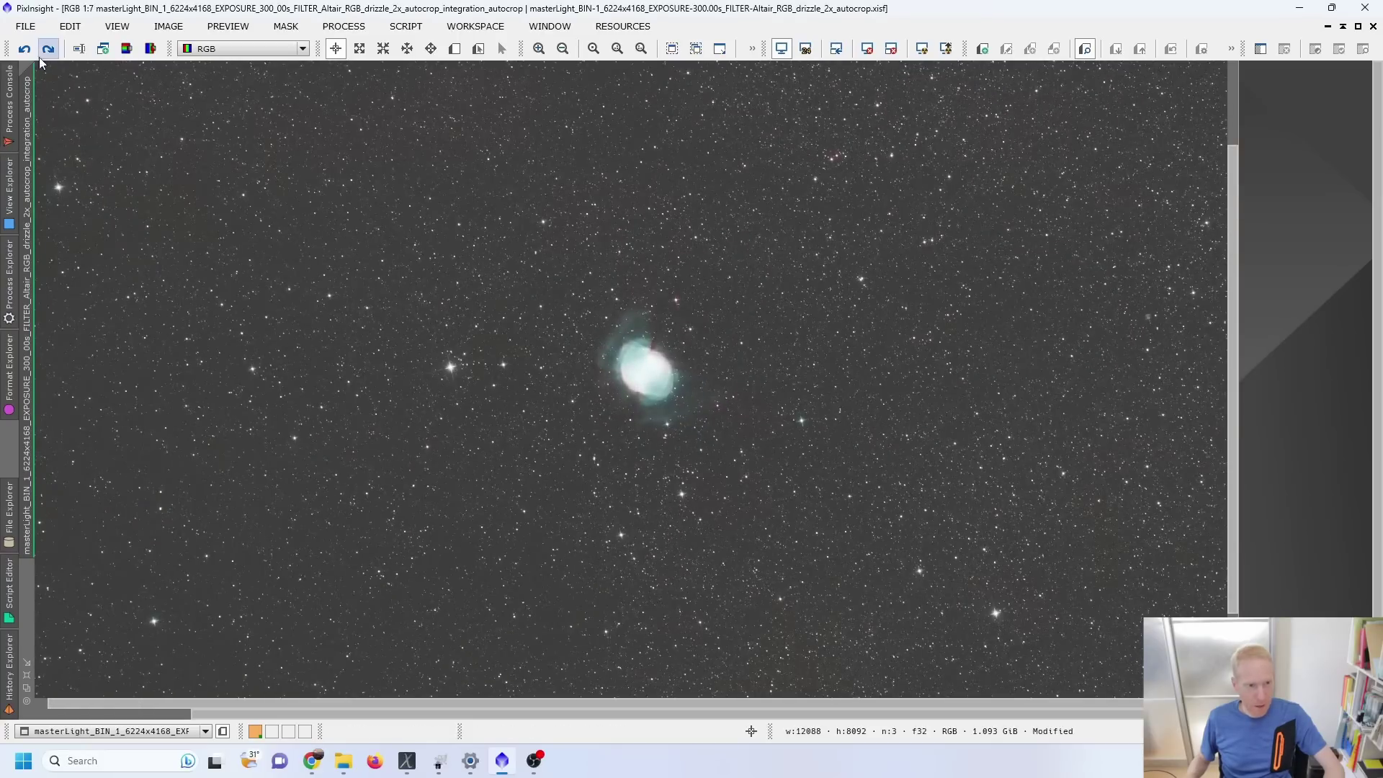
left_click(8, 281)
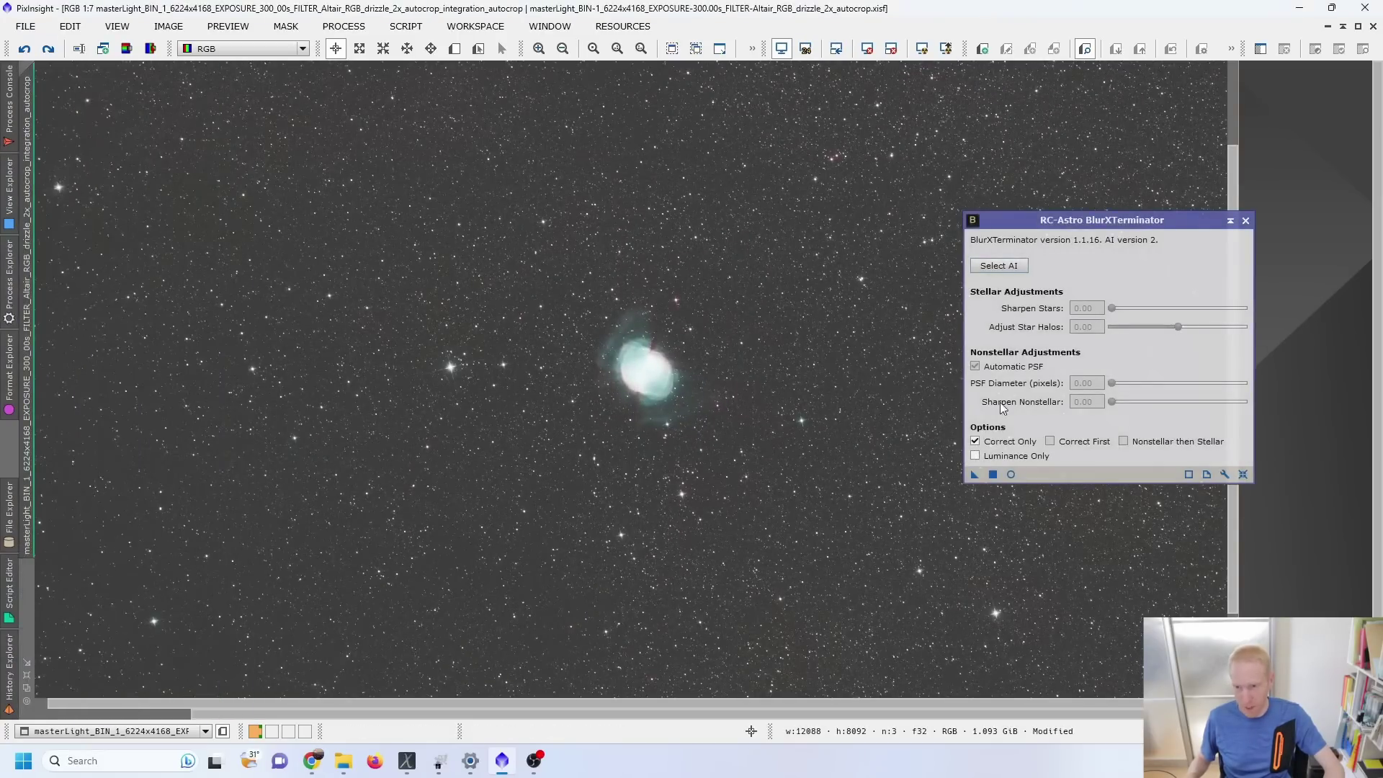
left_click(1244, 221)
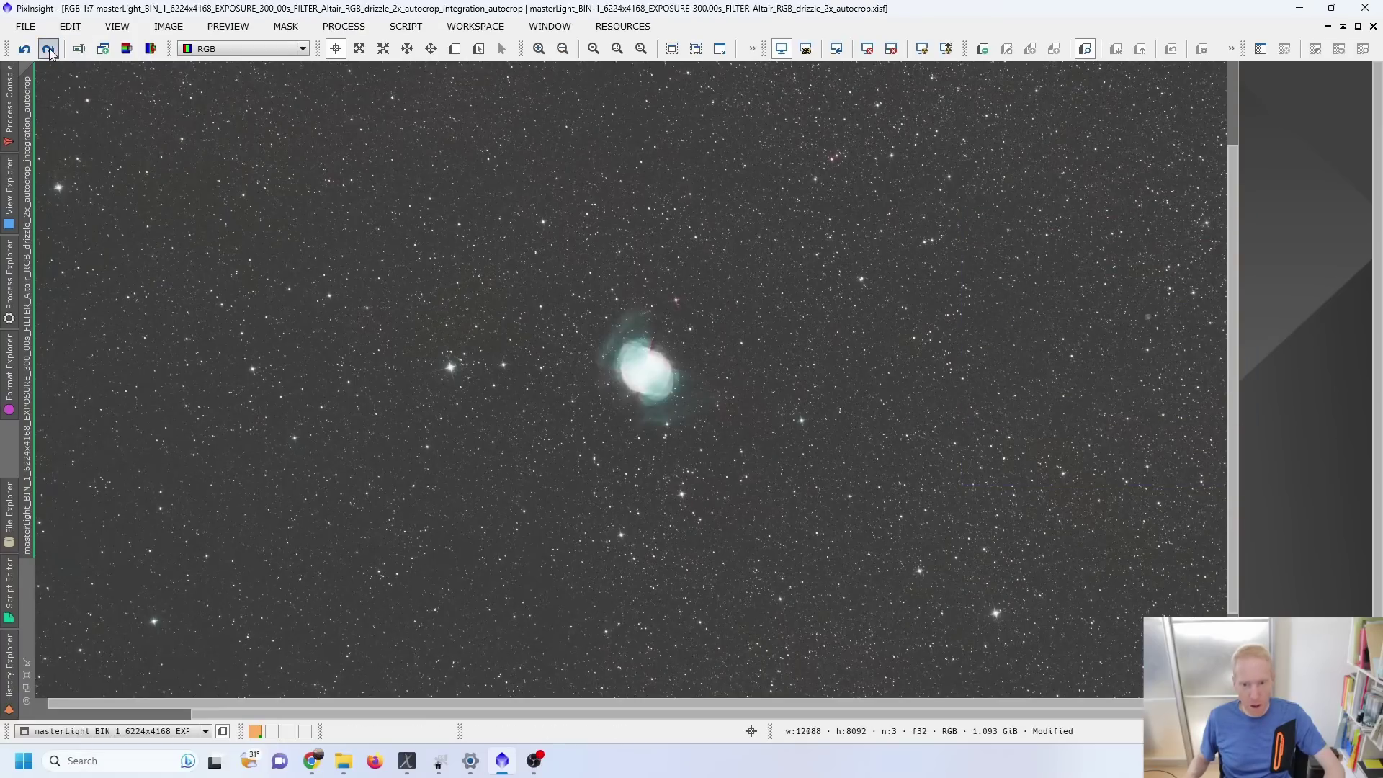
scroll(648, 371, "up", 5)
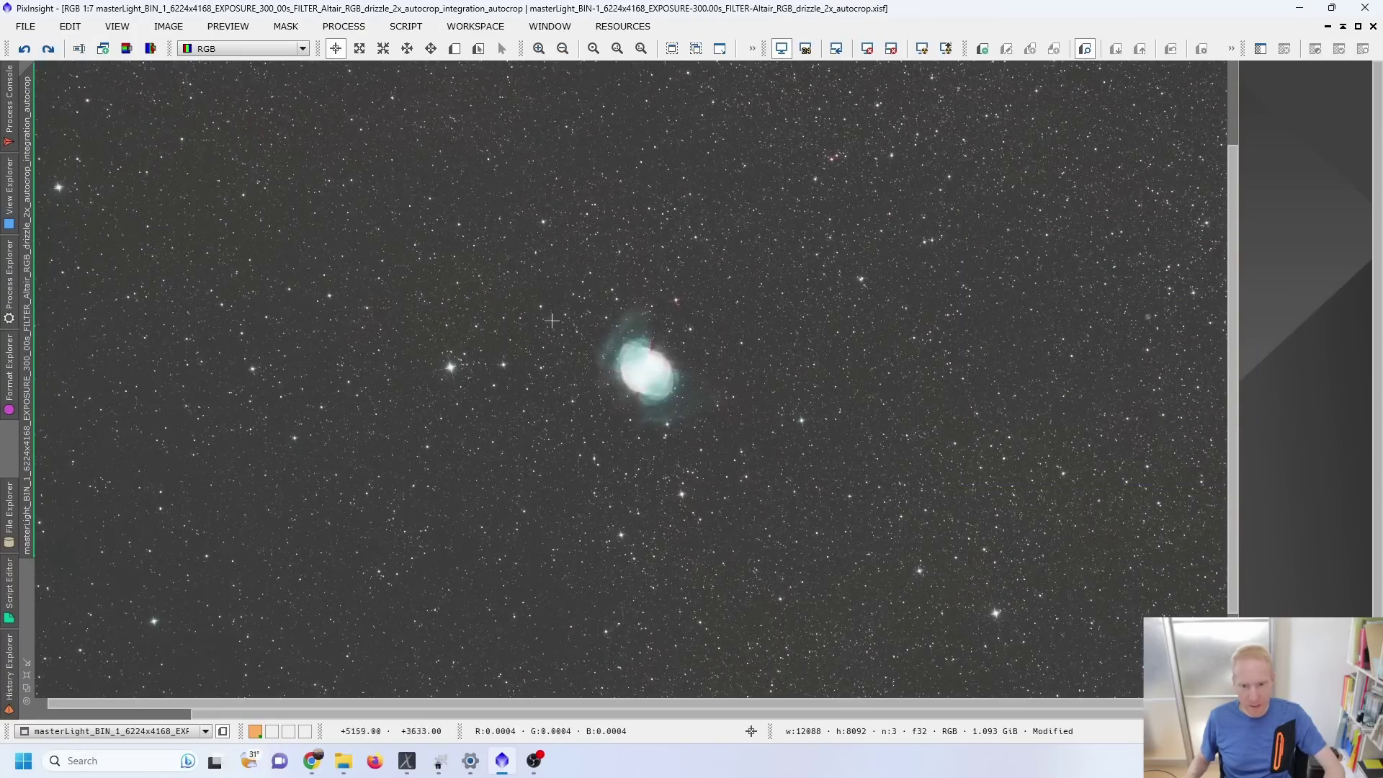
- Redo the half-size downsample and the 5660×3690 crop, then restore the display stretch
left_click(48, 48)
scroll(730, 388, "down", 5)
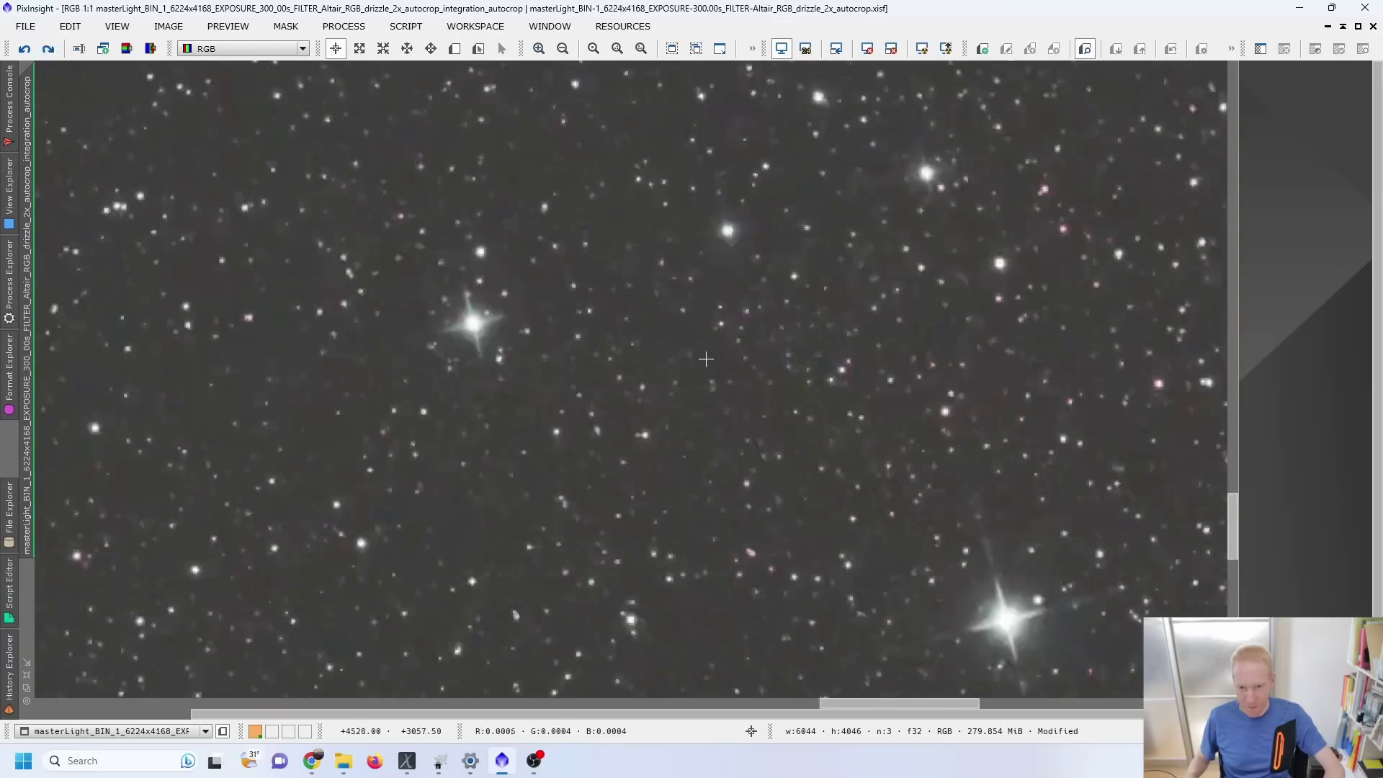
scroll(730, 389, "up", 3)
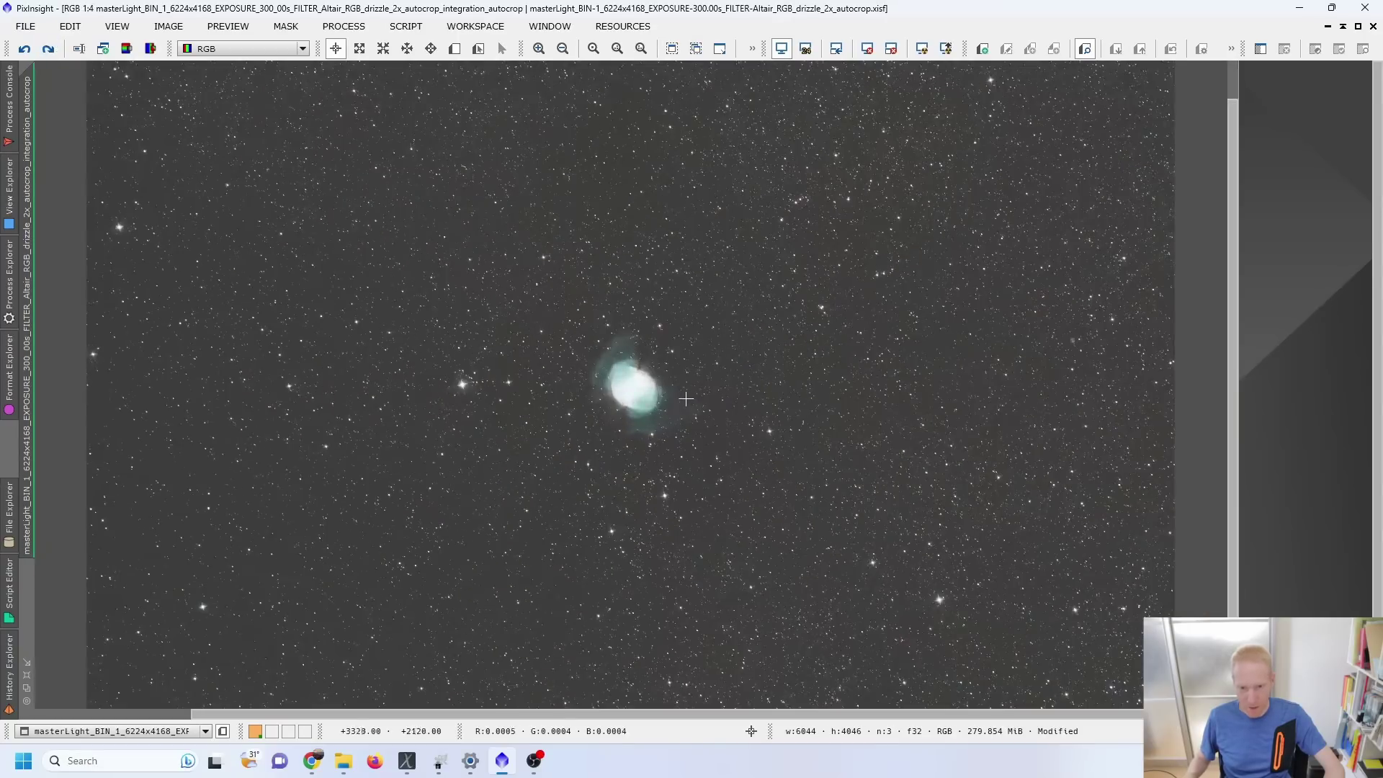
left_click(48, 48)
left_click(49, 50)
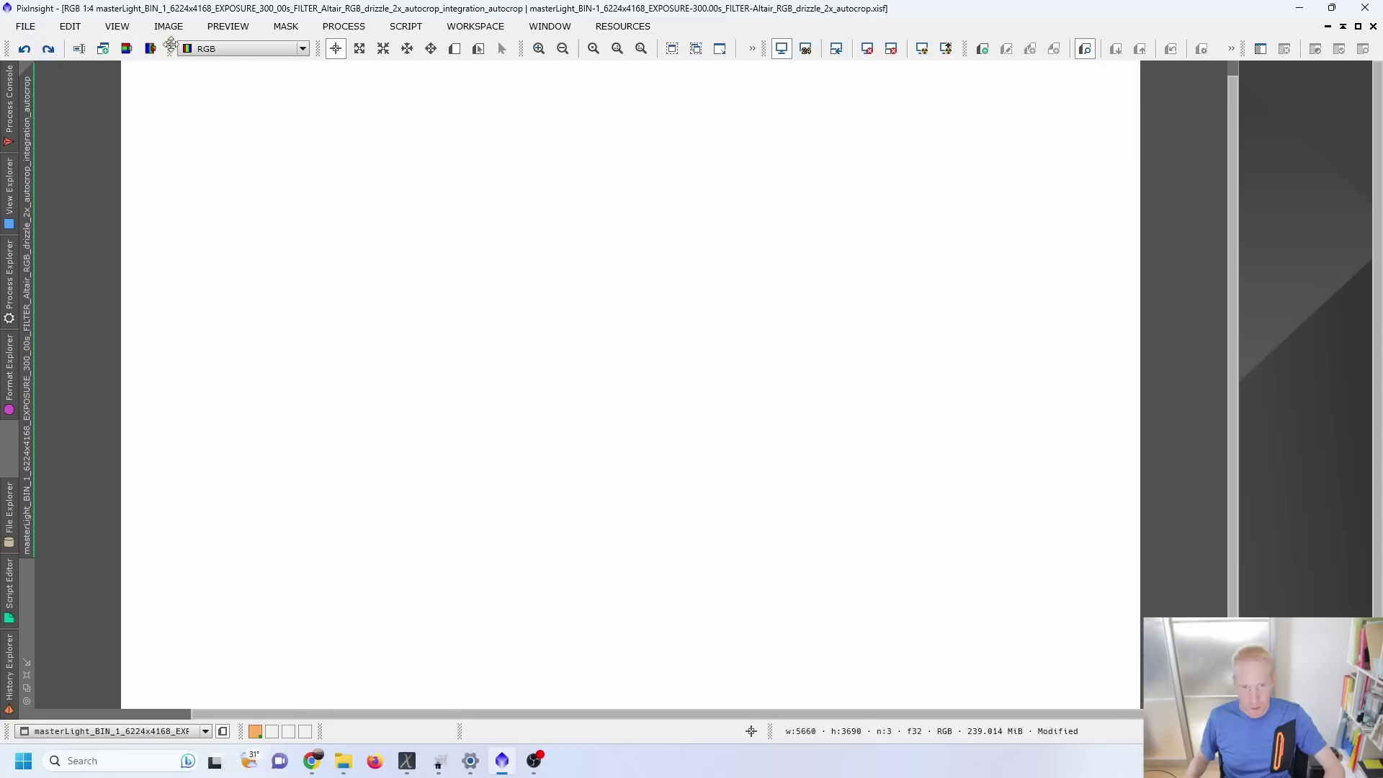
left_click(869, 49)
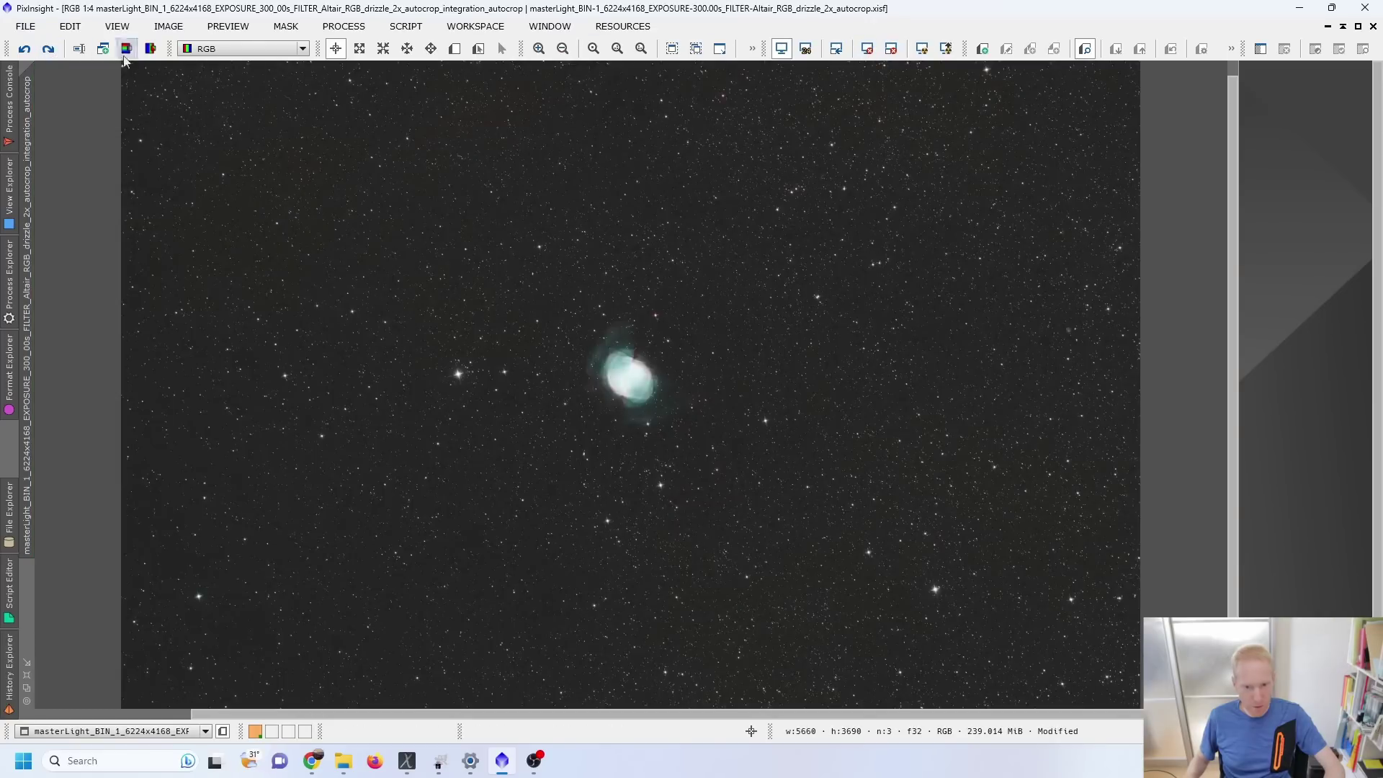
- Redo the Preview01 processing, colour adjustment, preview removal and final resize to 2720 pixels wide
left_click(49, 50)
left_click(49, 50)
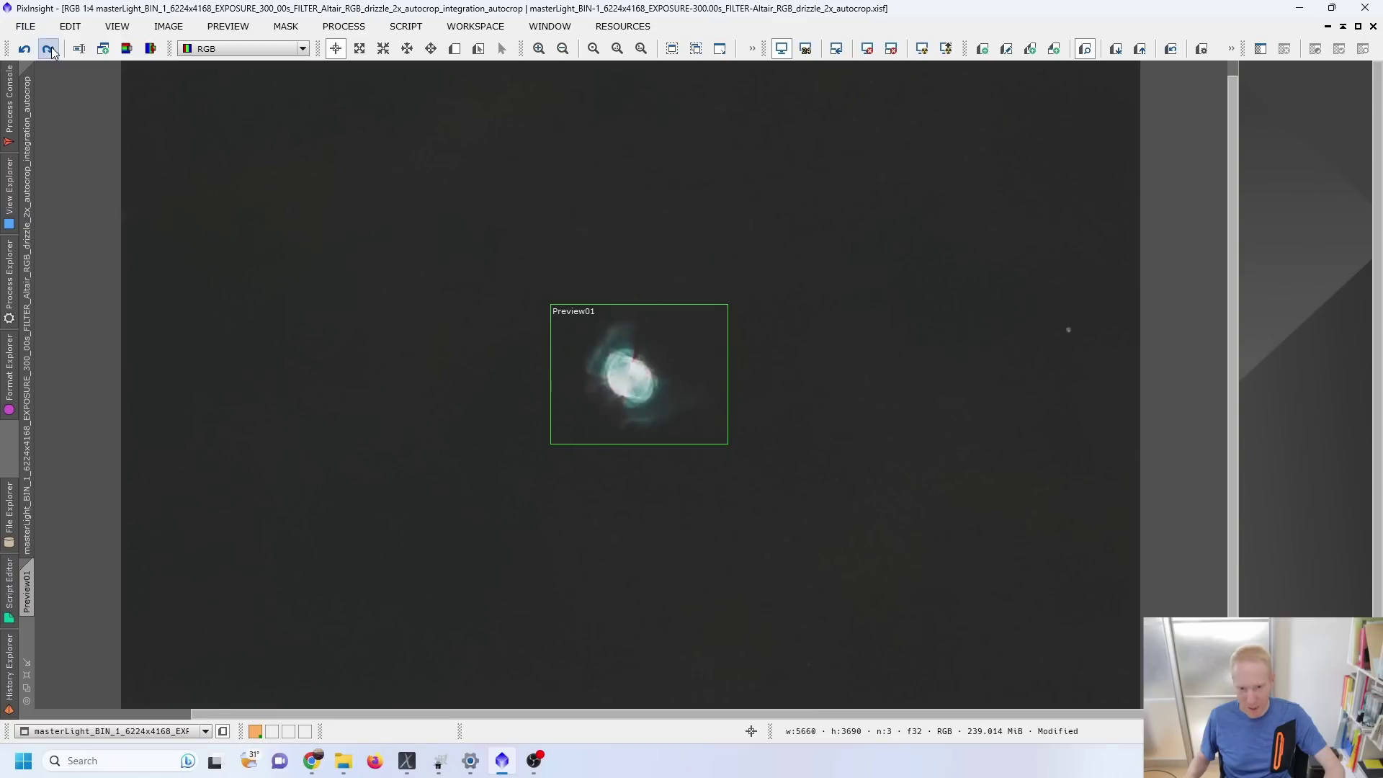
left_click(49, 50)
left_click(49, 50)
left_click(49, 50)
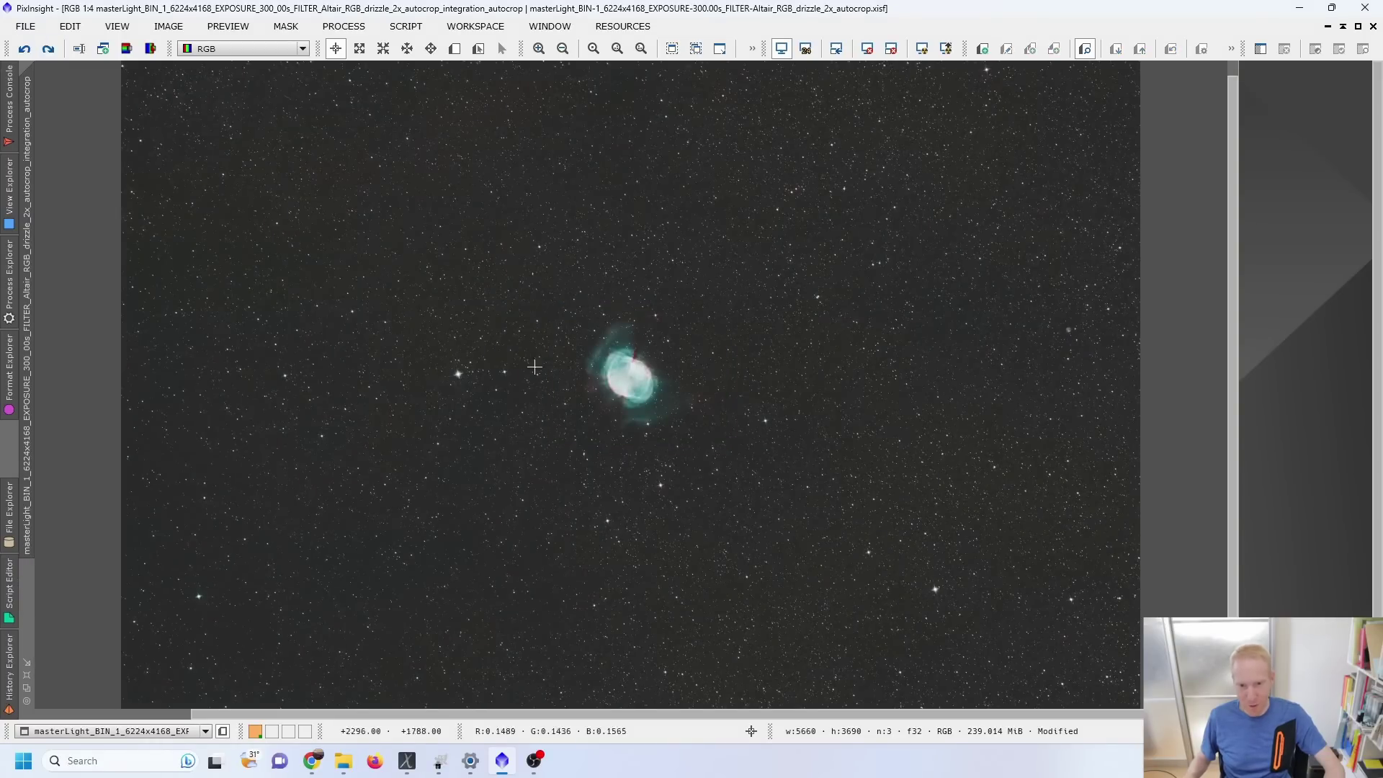
left_click(47, 52)
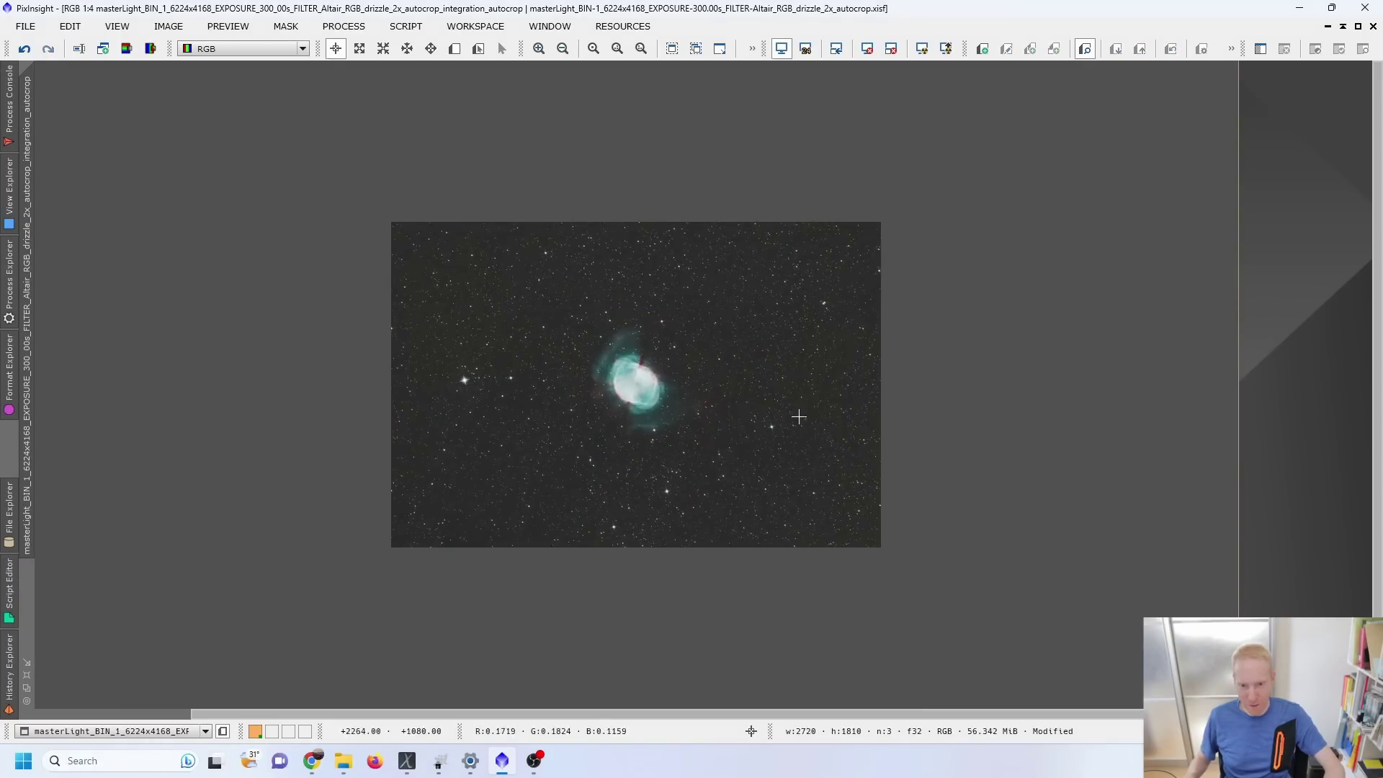
scroll(805, 406, "up", 2)
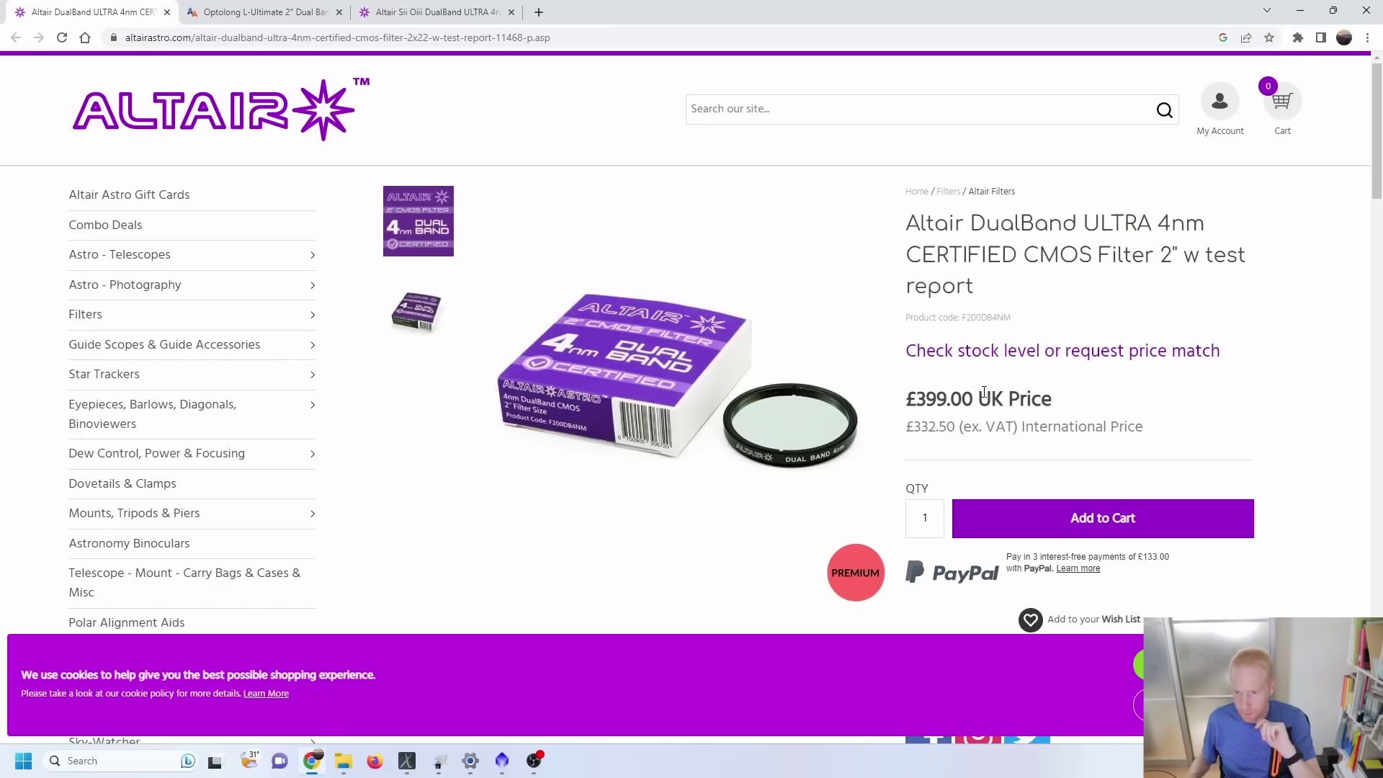
- Note the £332.50 international price and convert £332 to US dollars (427.65)
left_click_drag(1167, 432, 937, 191)
left_click(942, 429)
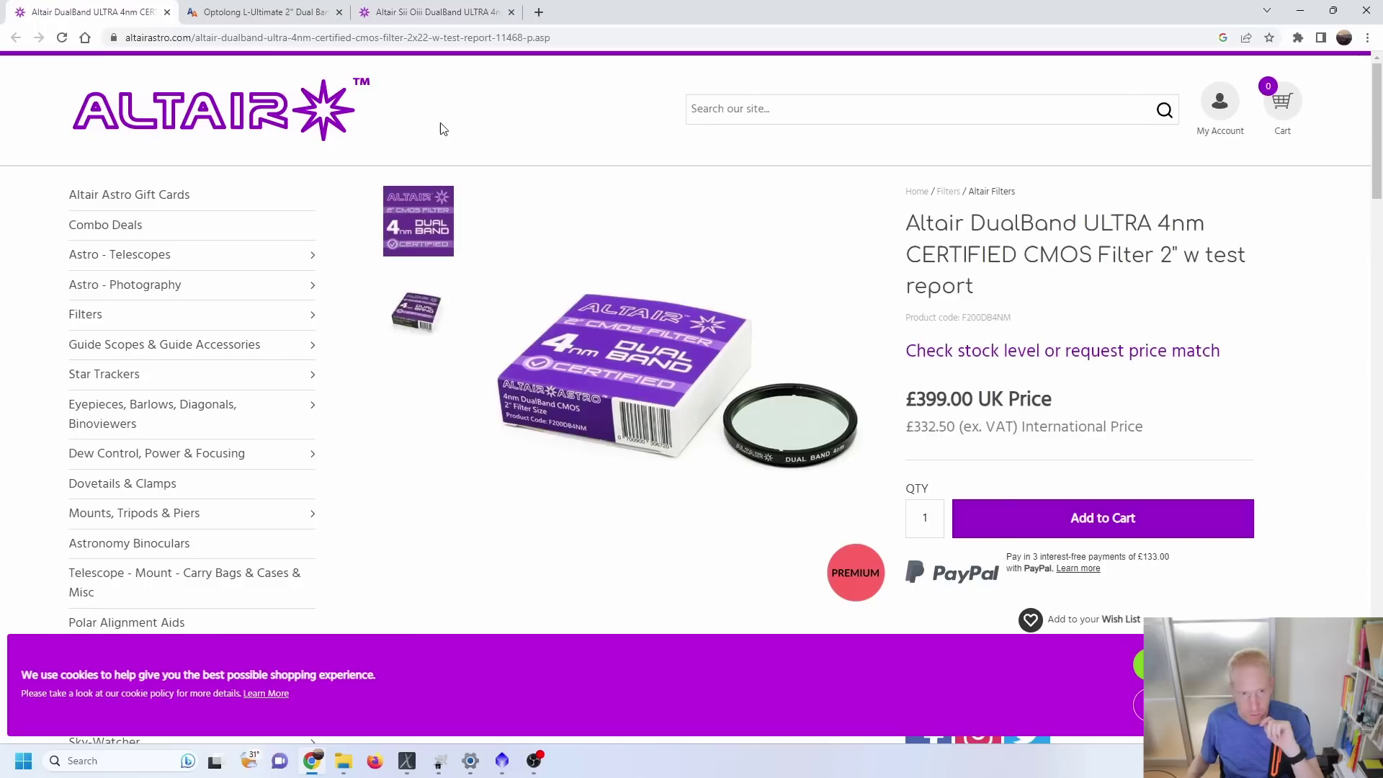
left_click(540, 12)
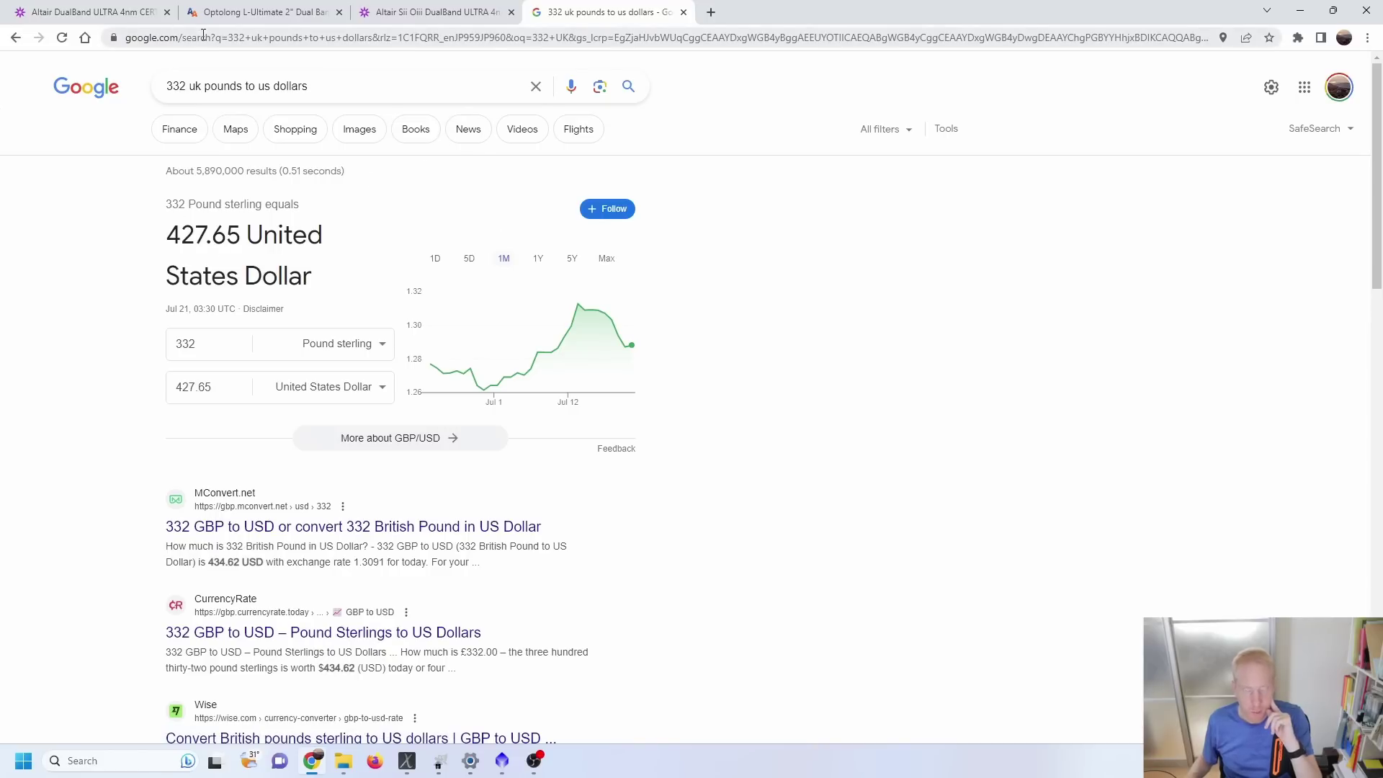
- Browse the DualBand ULTRA product page, then switch to the Sii Oiii DualBand ULTRA 4nm filter page
left_click(95, 10)
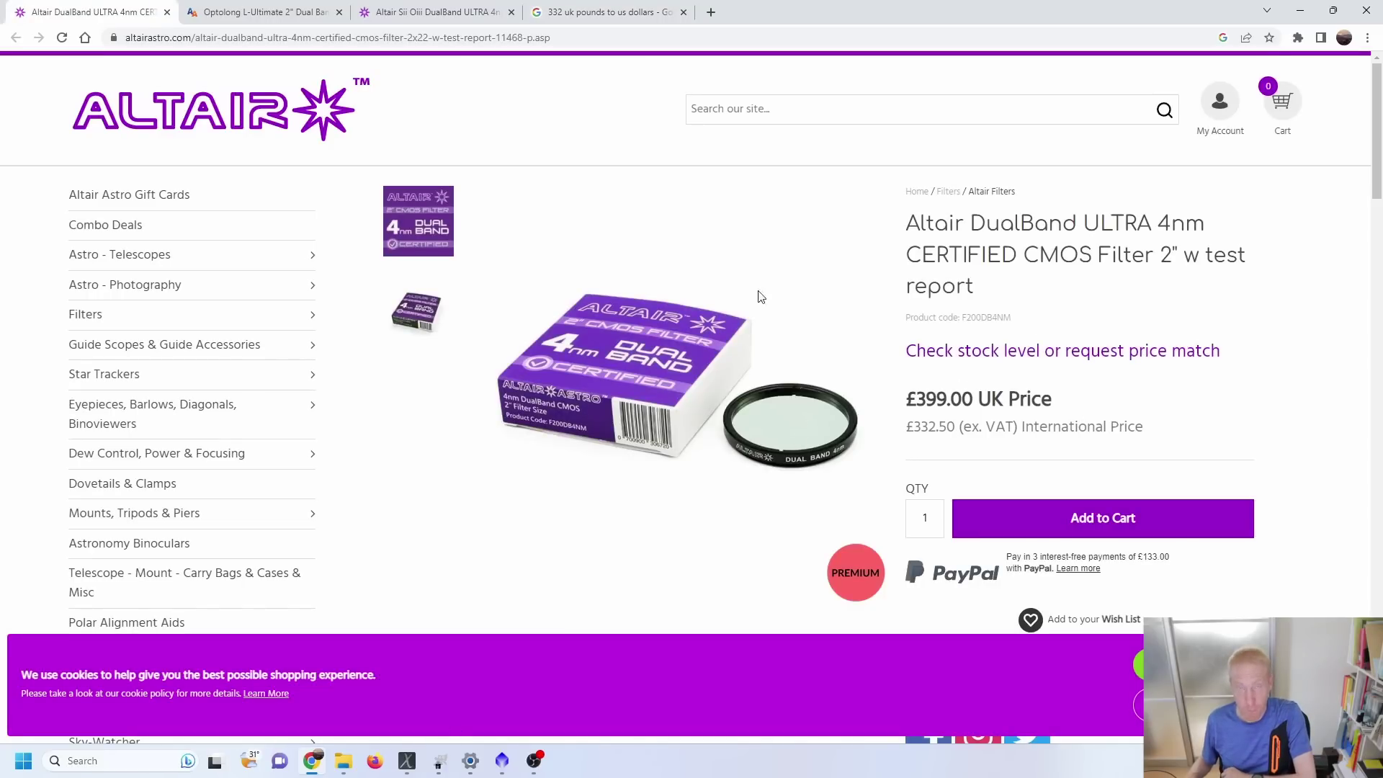
scroll(634, 297, "down", 3)
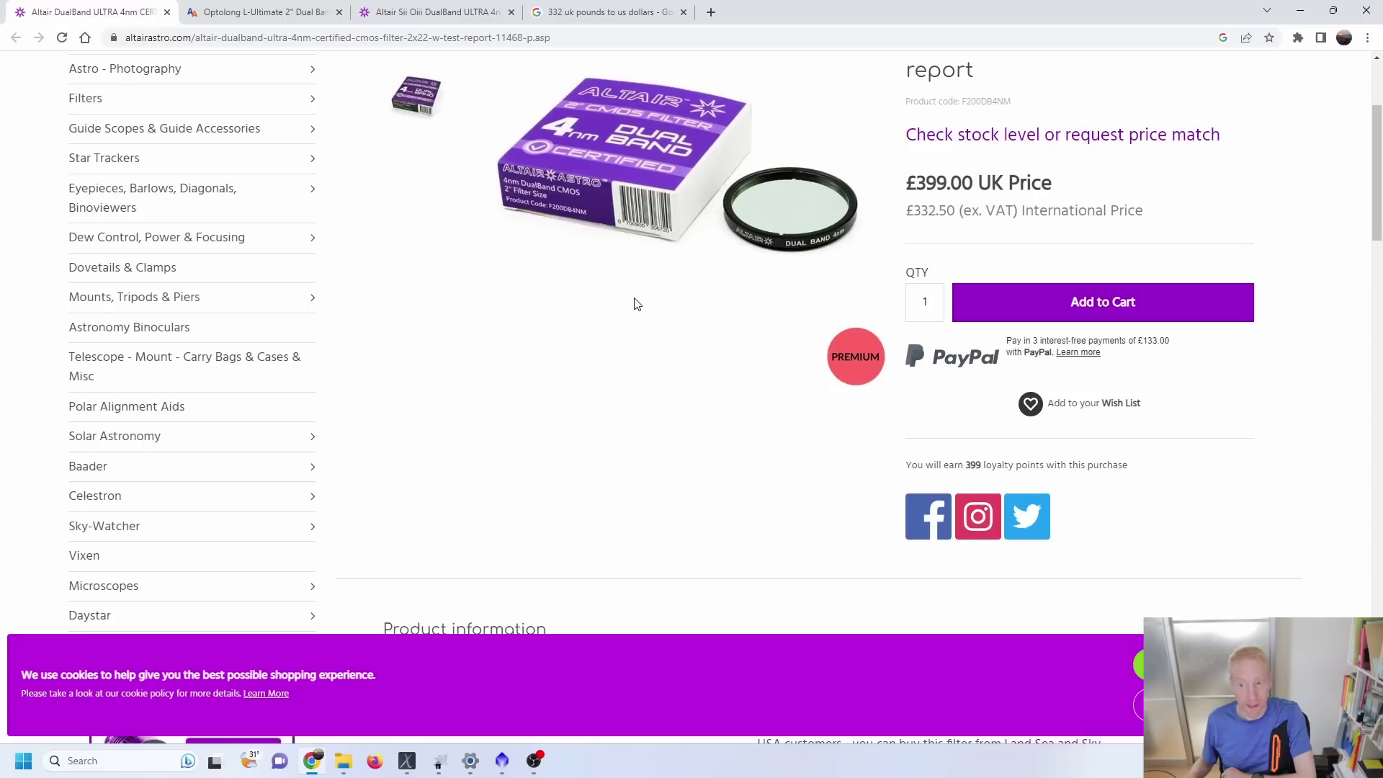
scroll(631, 303, "down", 7)
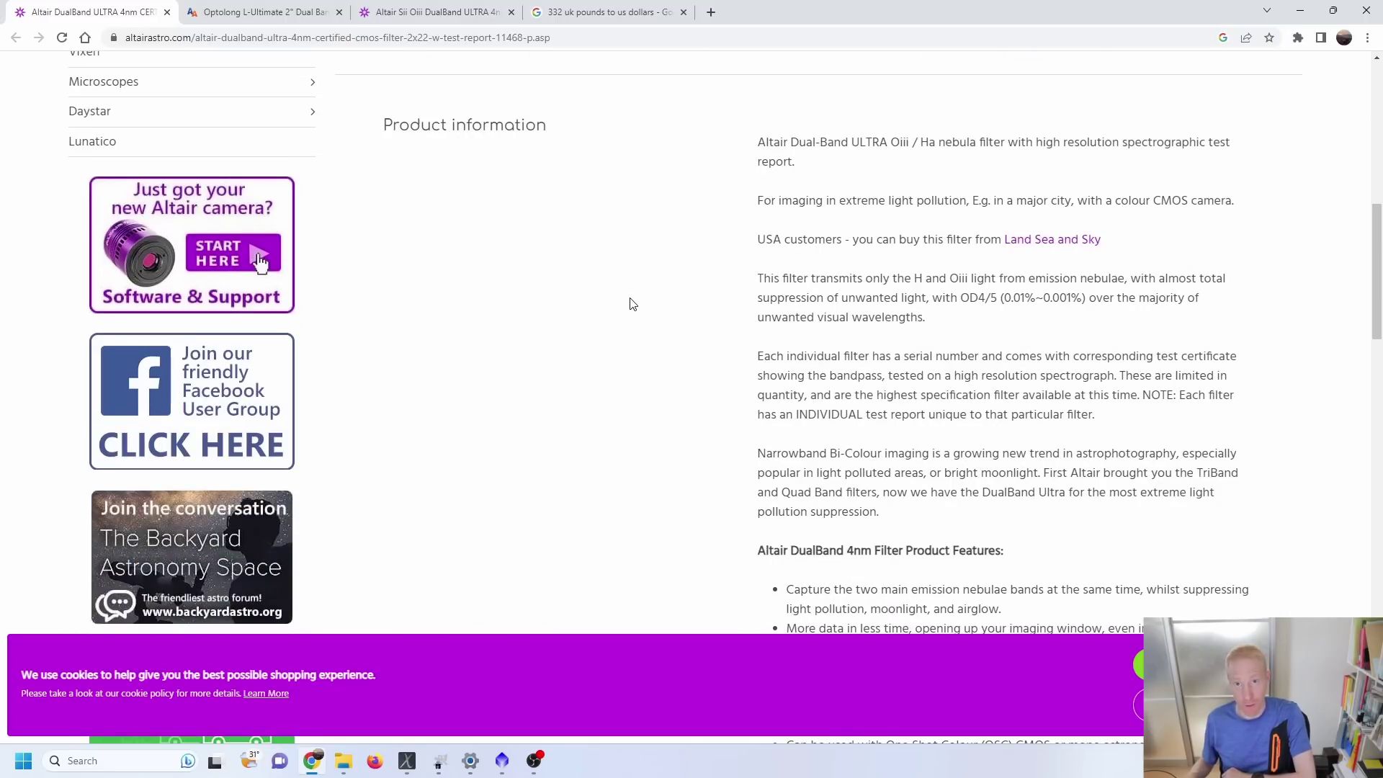
scroll(631, 303, "up", 10)
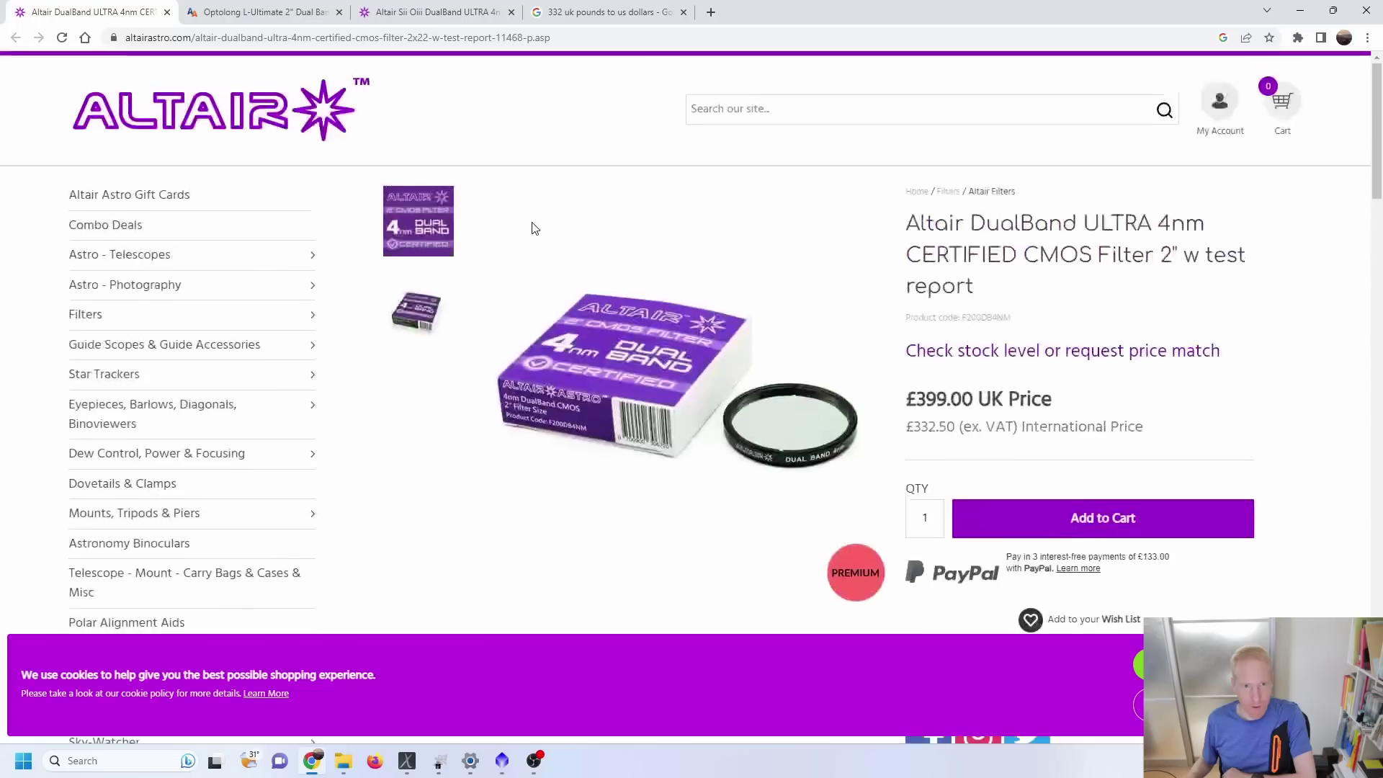
left_click(427, 16)
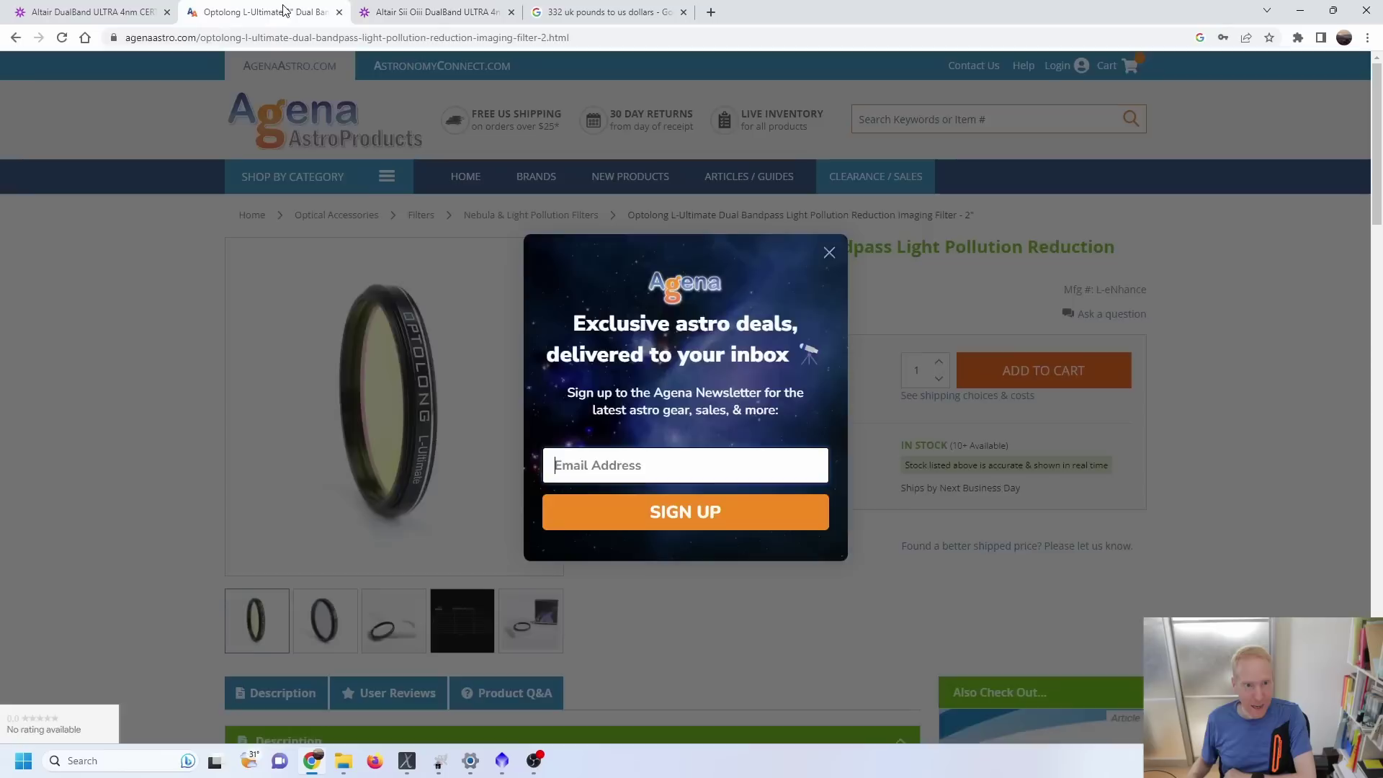
- Check the Optolong L-Ultimate 2" price ($389.00) on Agena, then return to the Altair DualBand ULTRA page
left_click(288, 12)
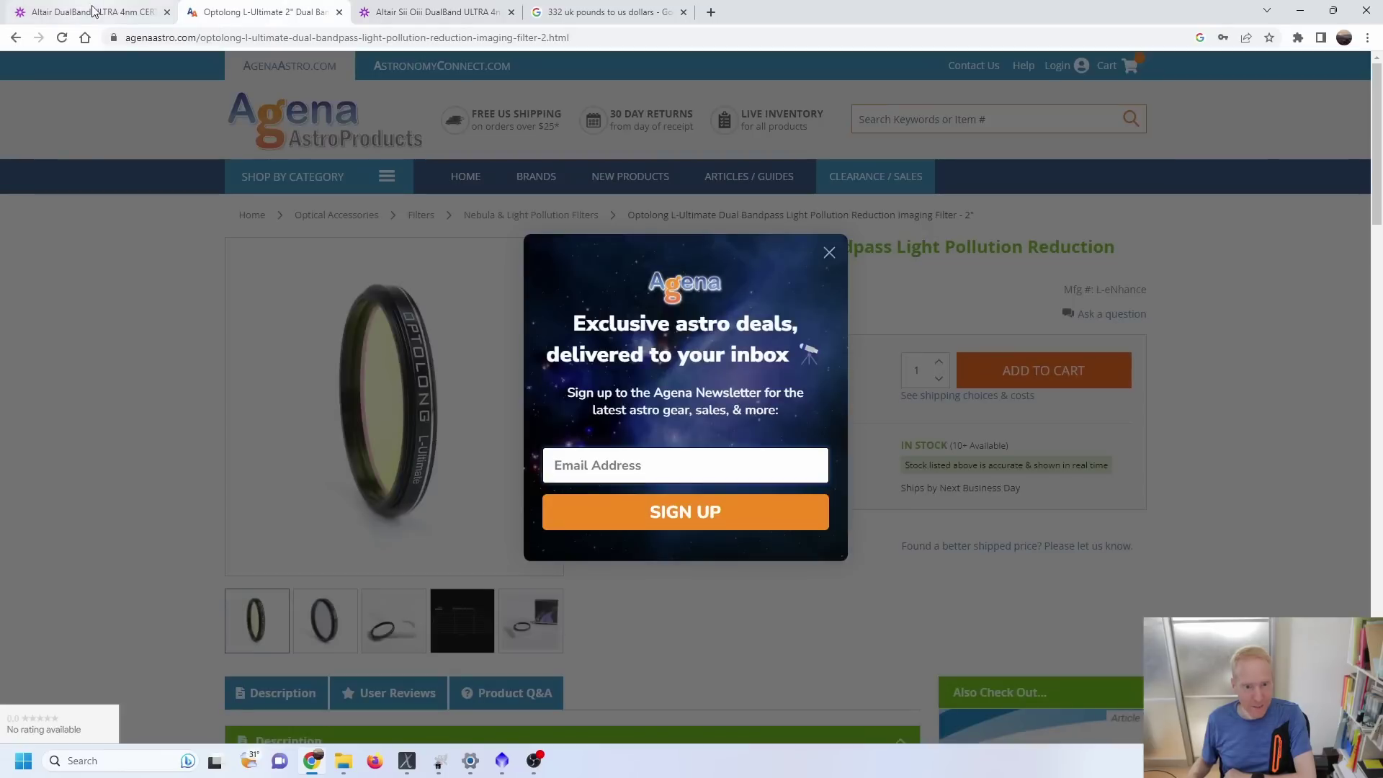
left_click(828, 252)
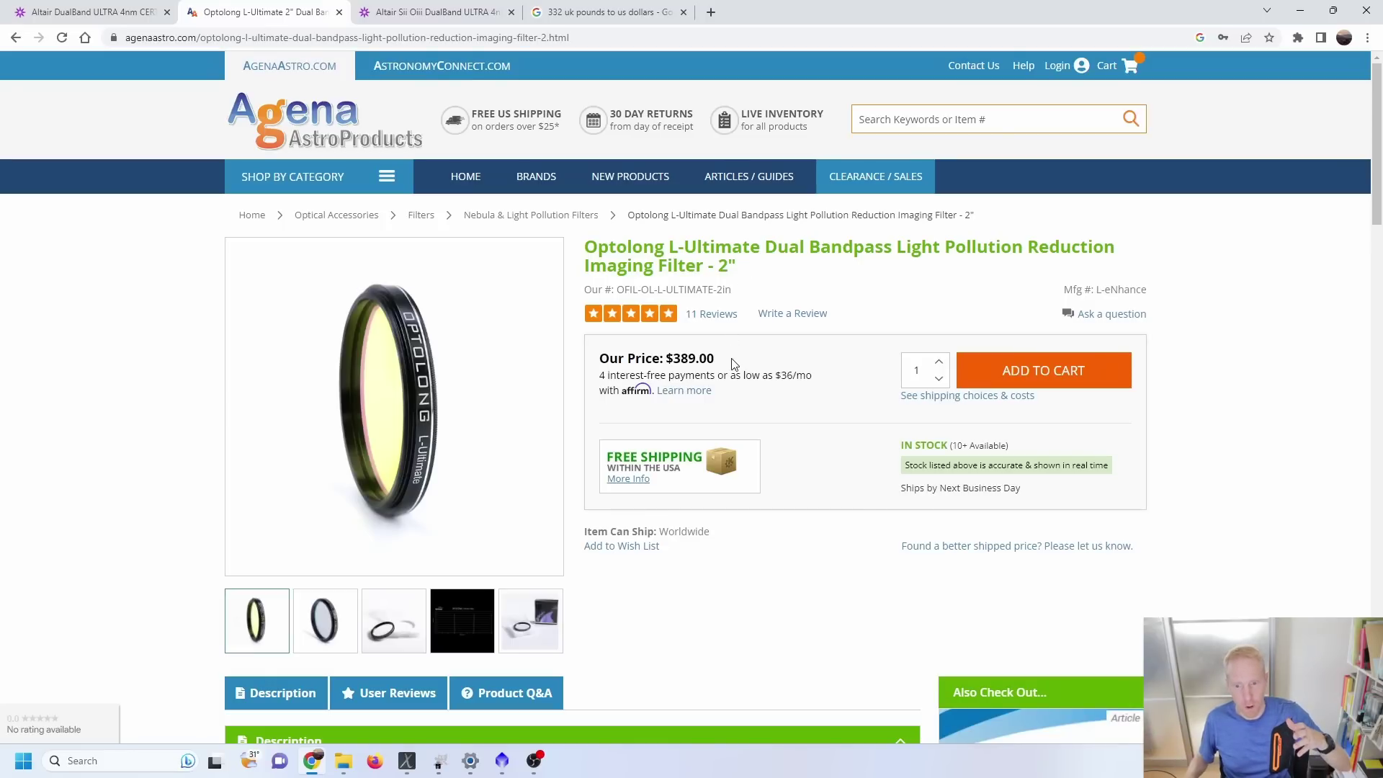
left_click_drag(732, 363, 676, 358)
left_click(749, 362)
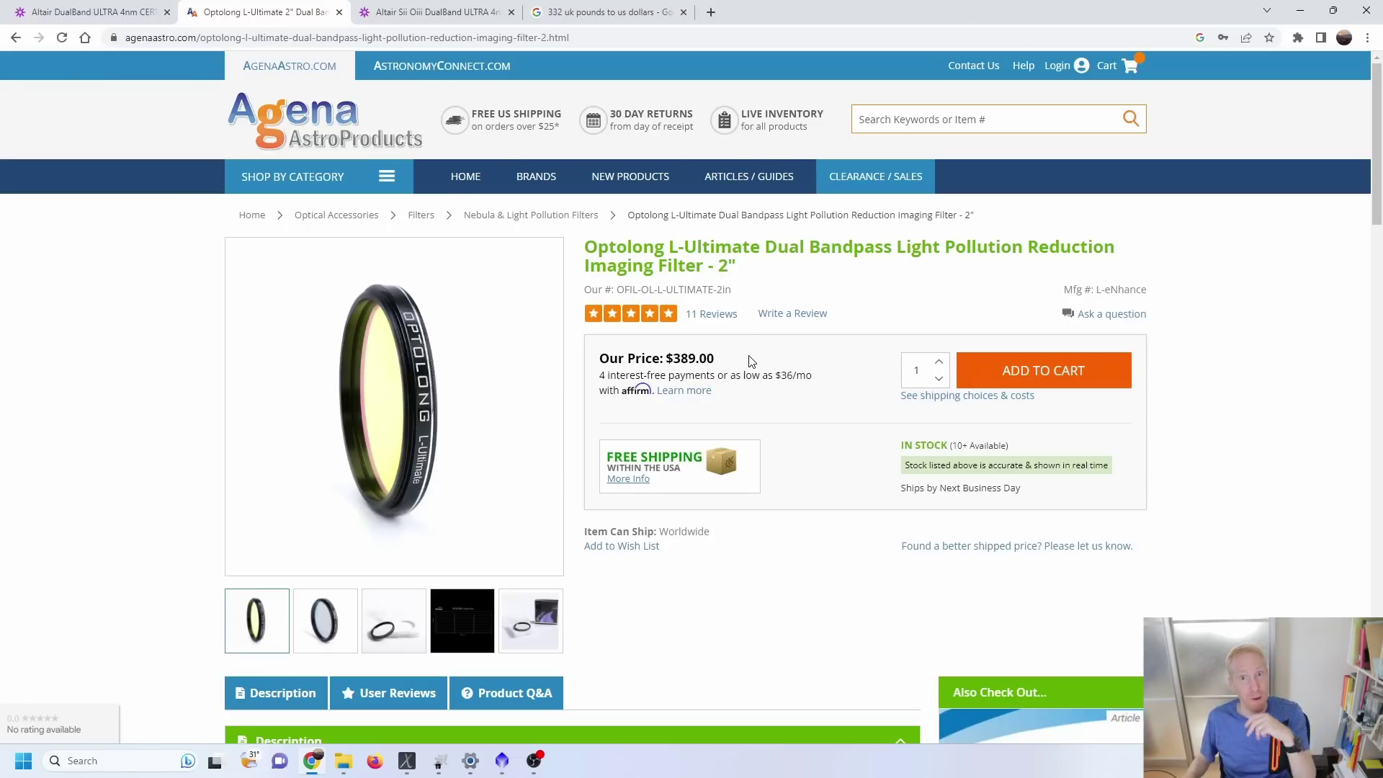
left_click(145, 18)
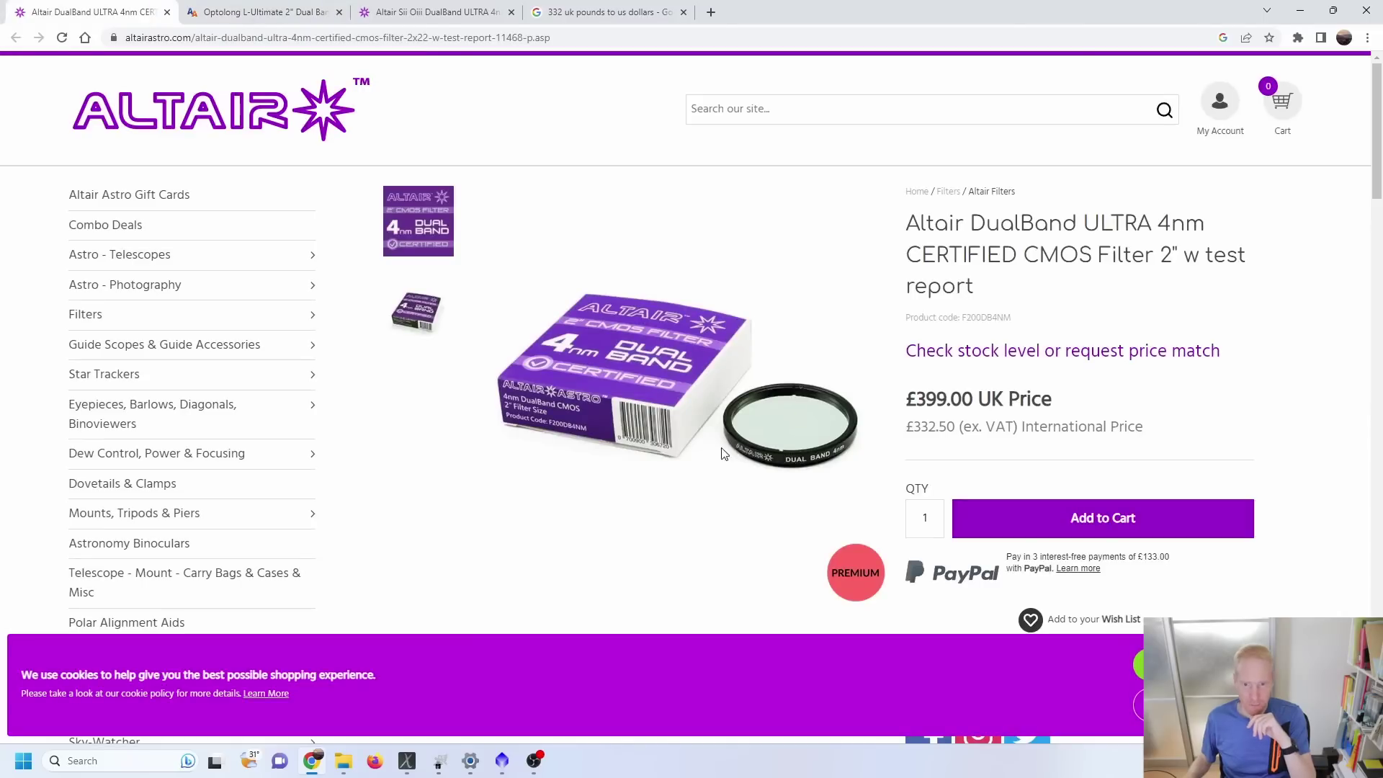